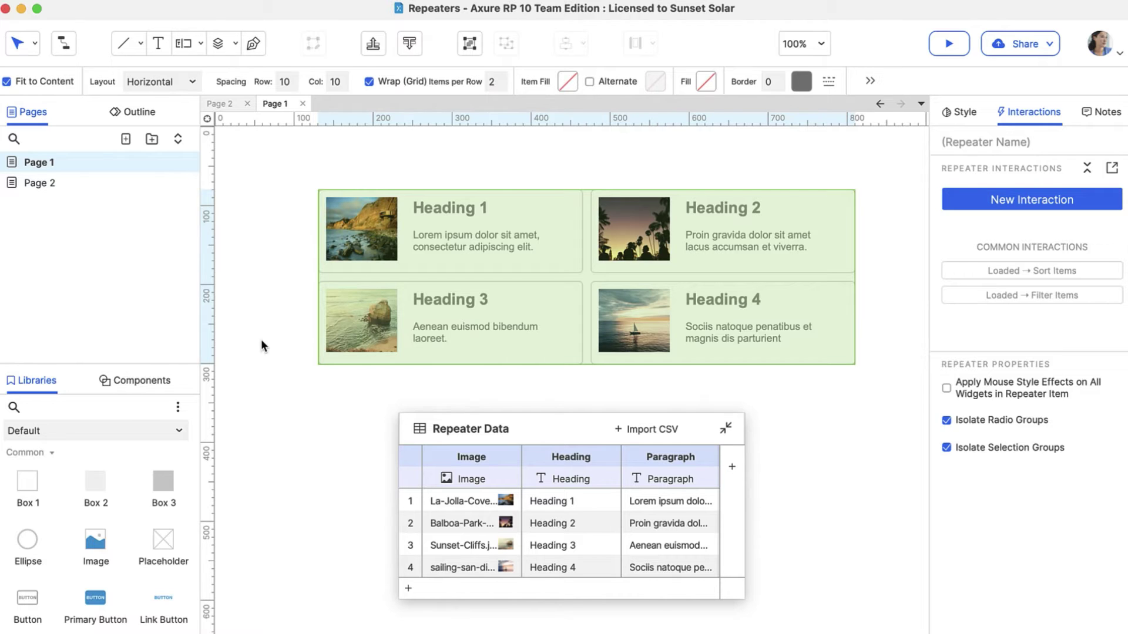
# - On Page 2, convert the chart group into a repeater
pyautogui.click(112, 185)
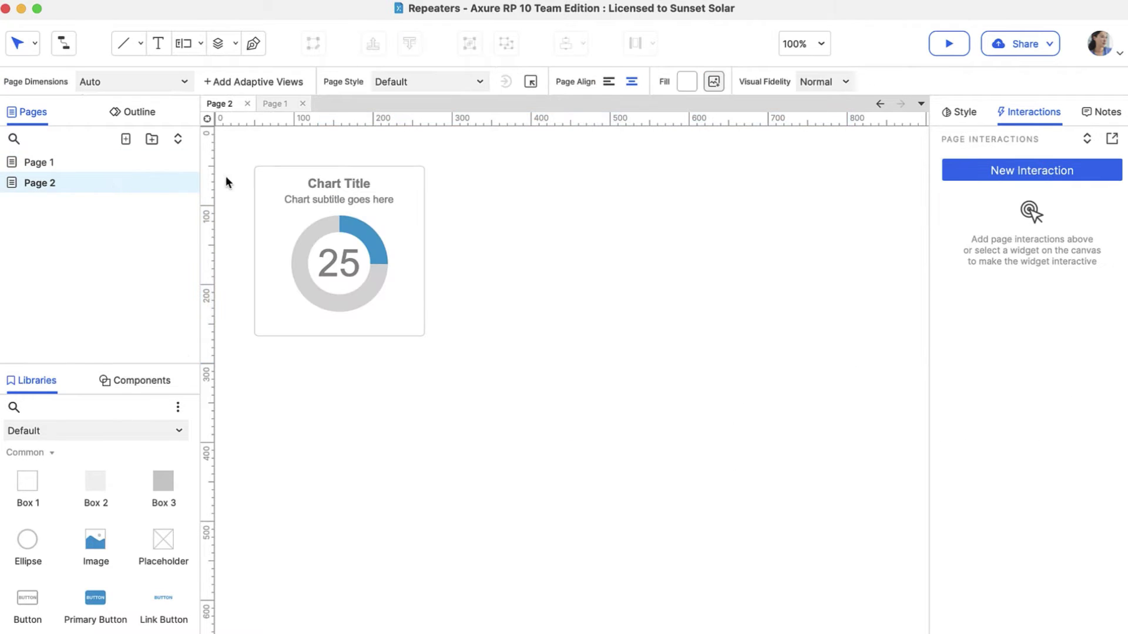
pyautogui.moveTo(251, 164); pyautogui.dragTo(464, 352)
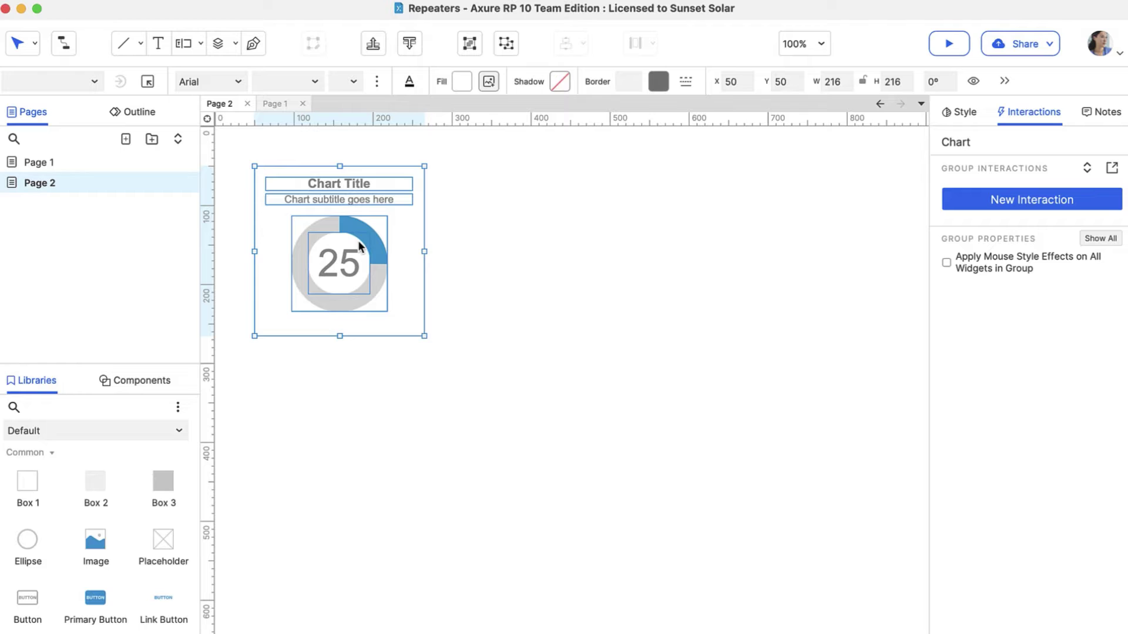
pyautogui.rightClick(292, 189)
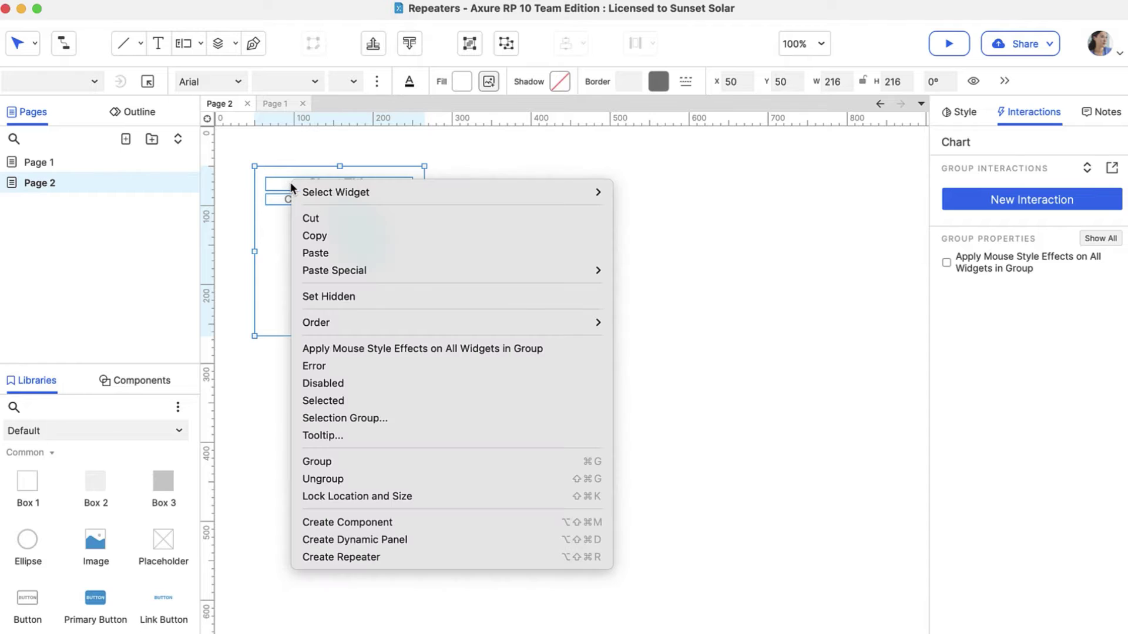
pyautogui.click(427, 556)
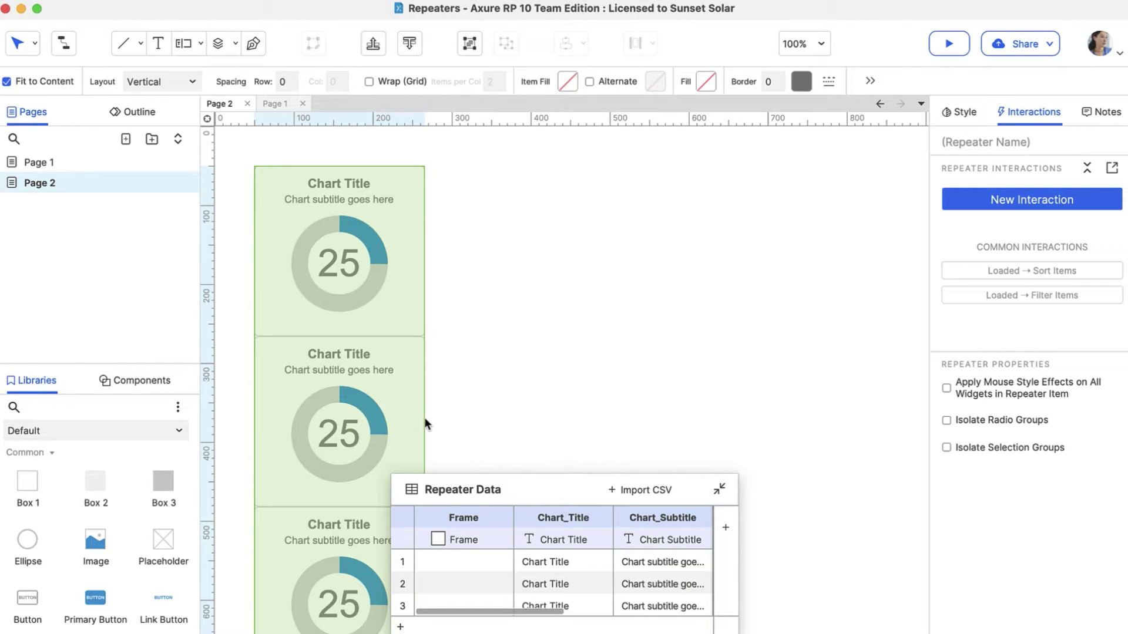
pyautogui.click(454, 401)
# - Add a table repeater at the page's upper right and a card repeater below it
pyautogui.scroll(-10, 82, 549)
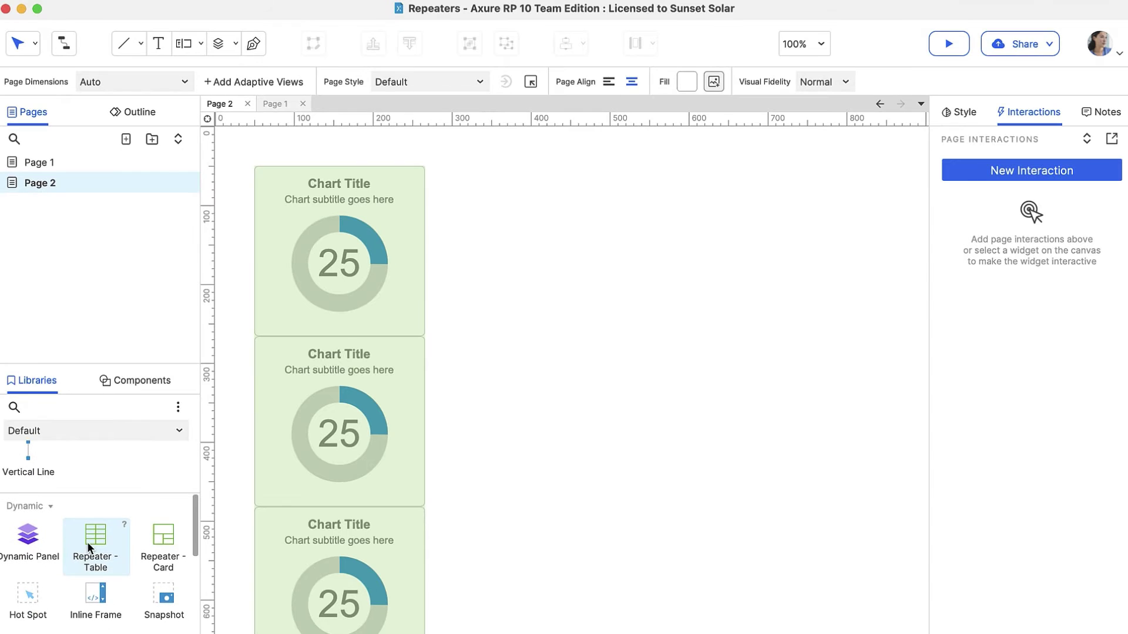
pyautogui.moveTo(86, 542); pyautogui.dragTo(579, 203)
pyautogui.click(542, 308)
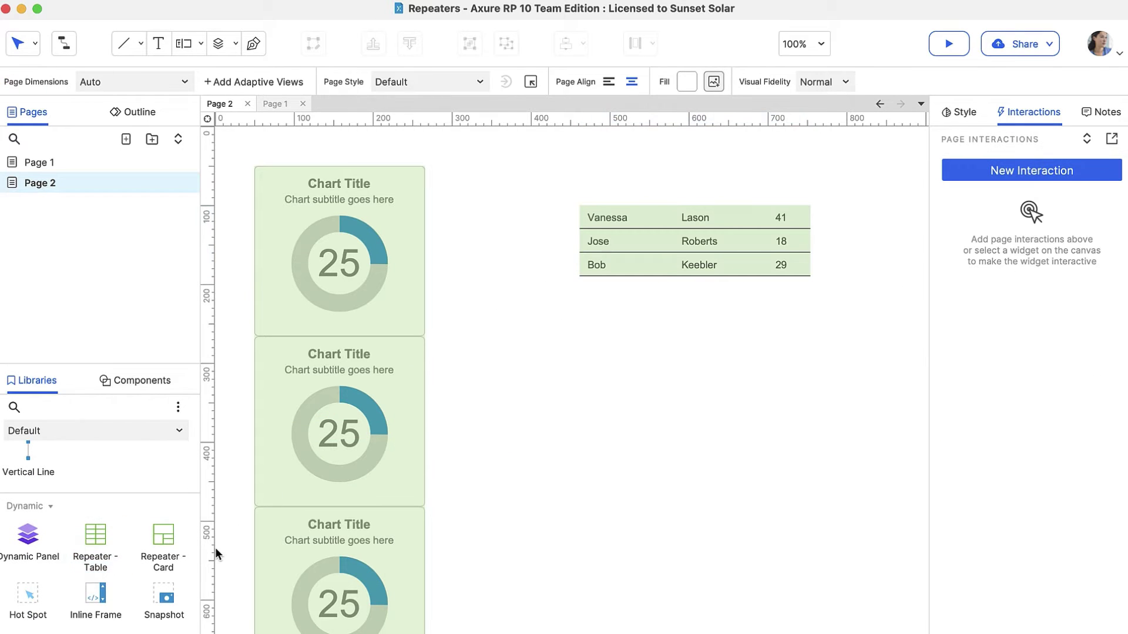
pyautogui.moveTo(163, 538); pyautogui.dragTo(576, 305)
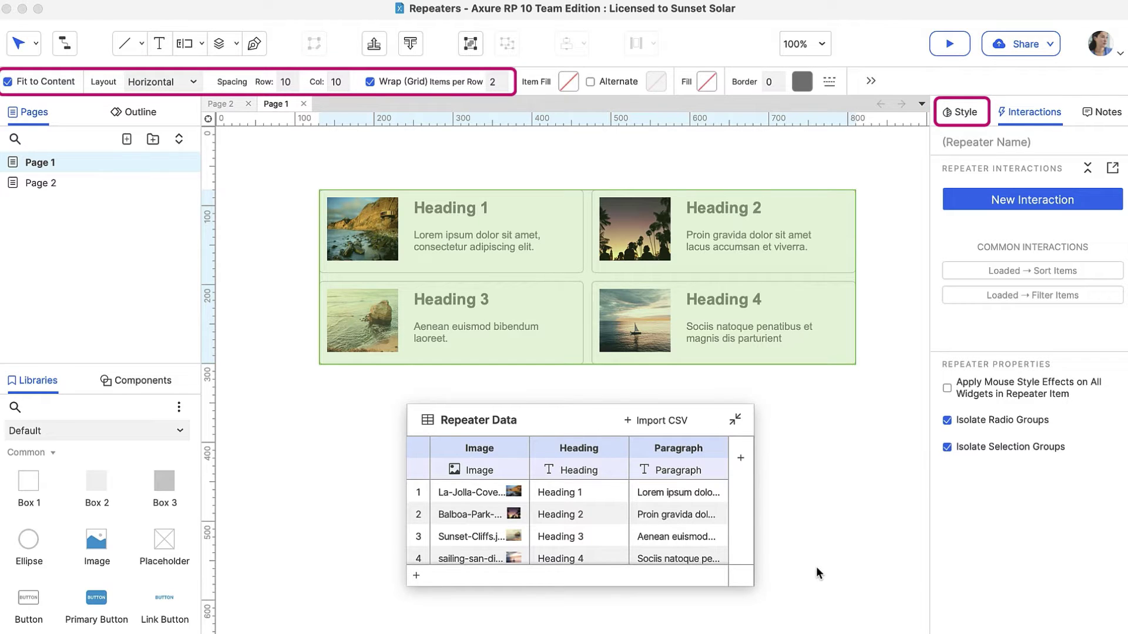
# - Change the Heading cells to Snorkeling Classes, Museum Tickets, Rent Surfing Gear and Book Sailing Charter
pyautogui.doubleClick(563, 493)
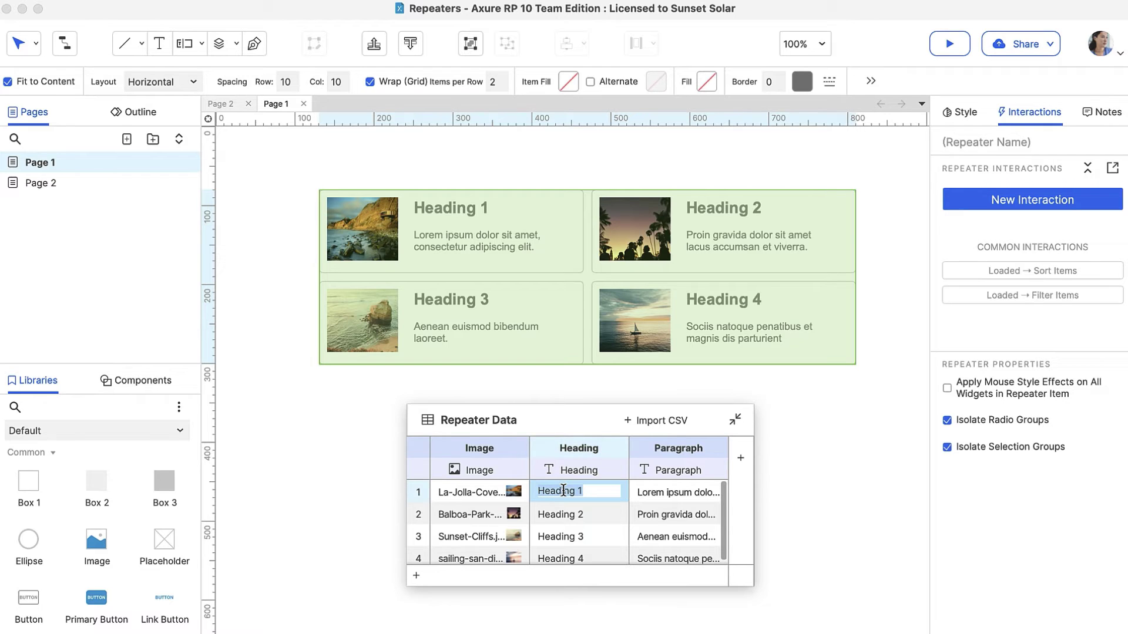
pyautogui.write('Snorkeling Classes')
pyautogui.press('Return')
pyautogui.write('Museum Tickets')
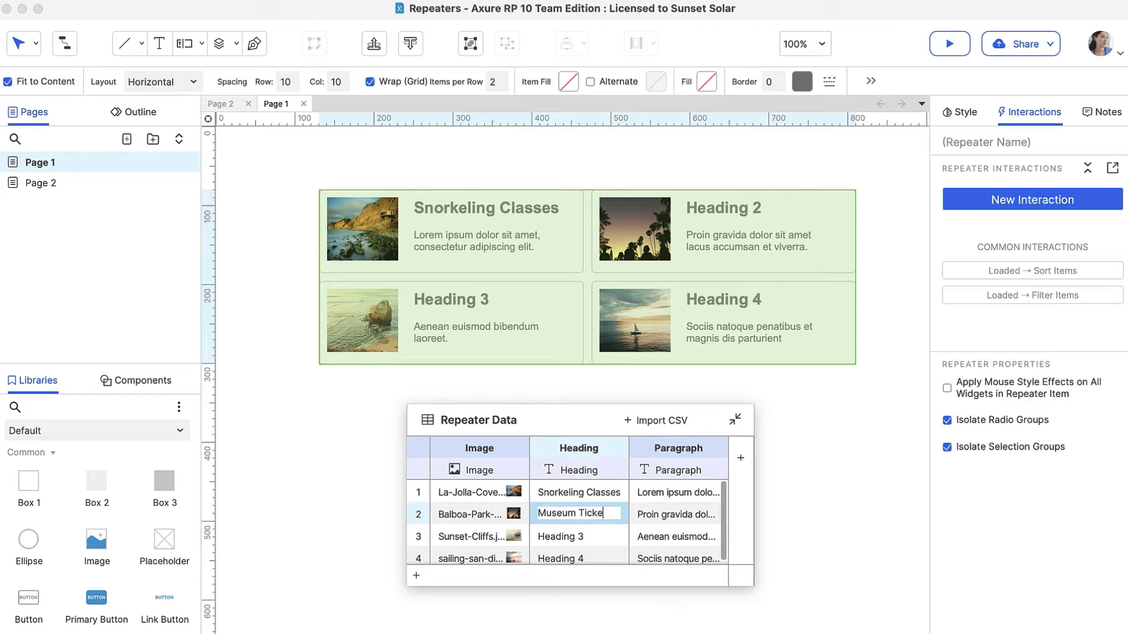
pyautogui.press('Return')
pyautogui.write('Rent Surfing')
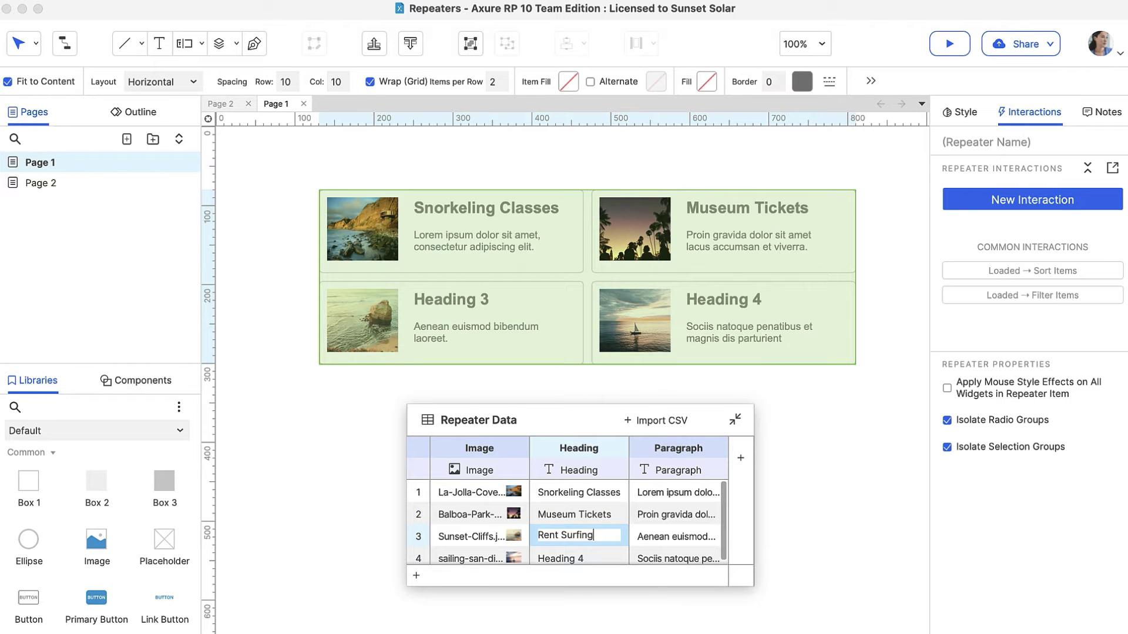
pyautogui.write(' Gear')
pyautogui.press('Return')
pyautogui.write('Book ')
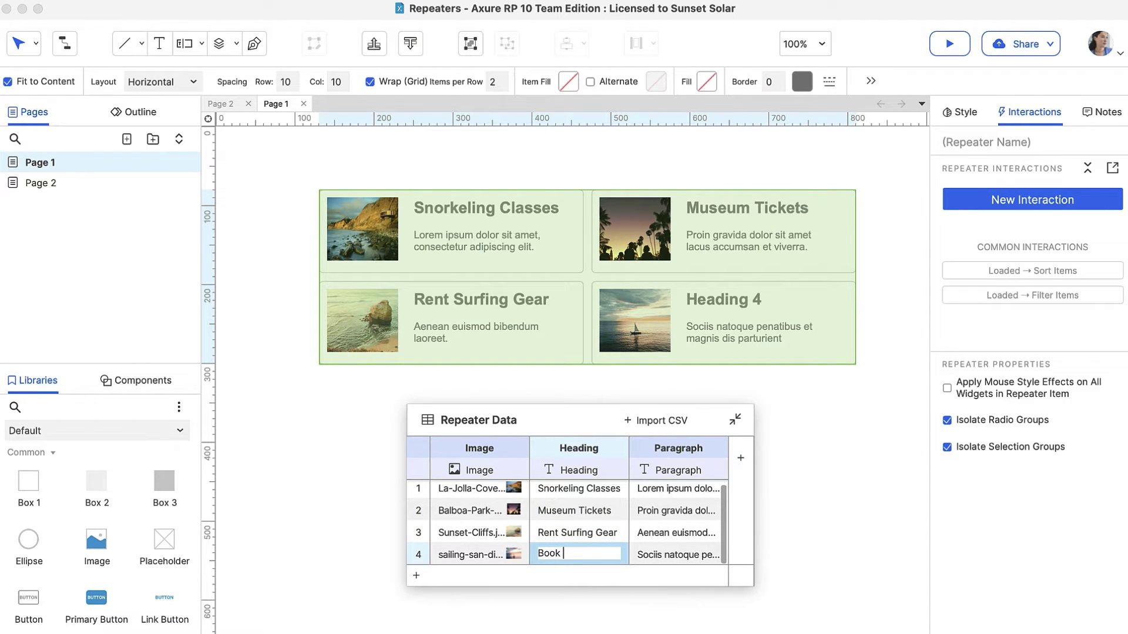
pyautogui.write('Sailing Charter')
pyautogui.press('Return')
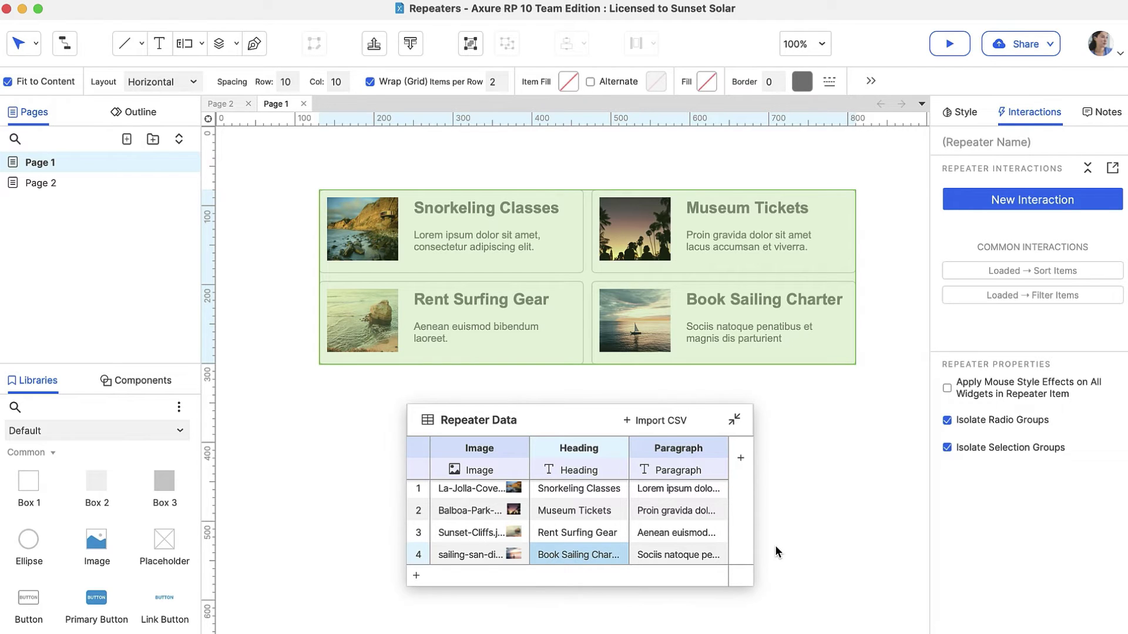
# - Stretch the card background from 106 to 173 tall and add a Primary Button inside the card
pyautogui.doubleClick(553, 351)
pyautogui.click(476, 264)
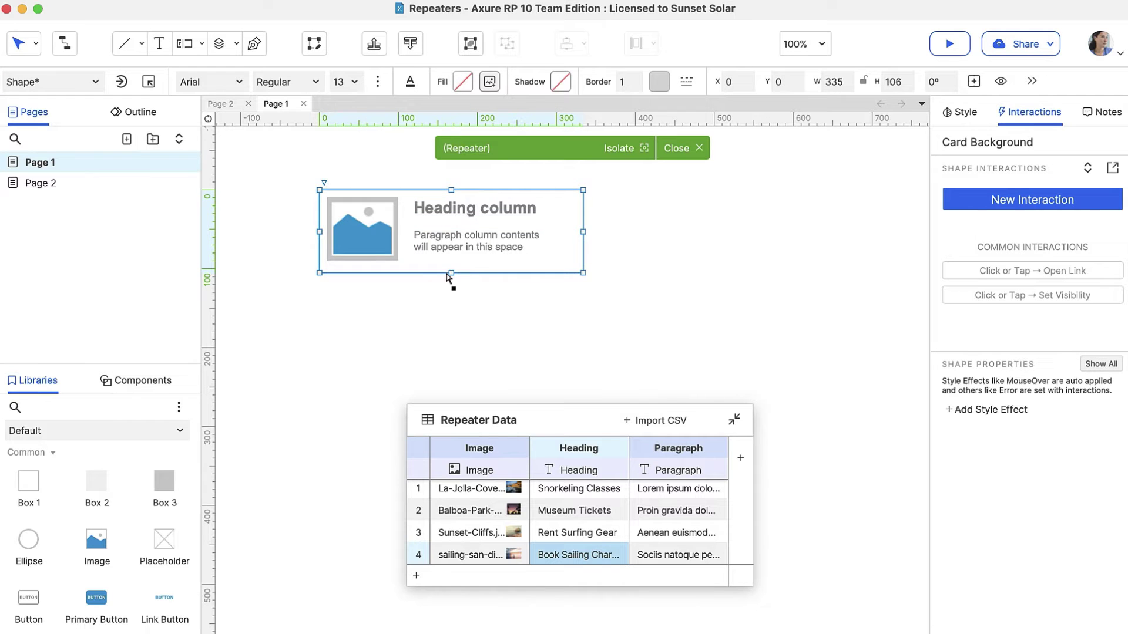
pyautogui.moveTo(450, 273); pyautogui.dragTo(449, 326)
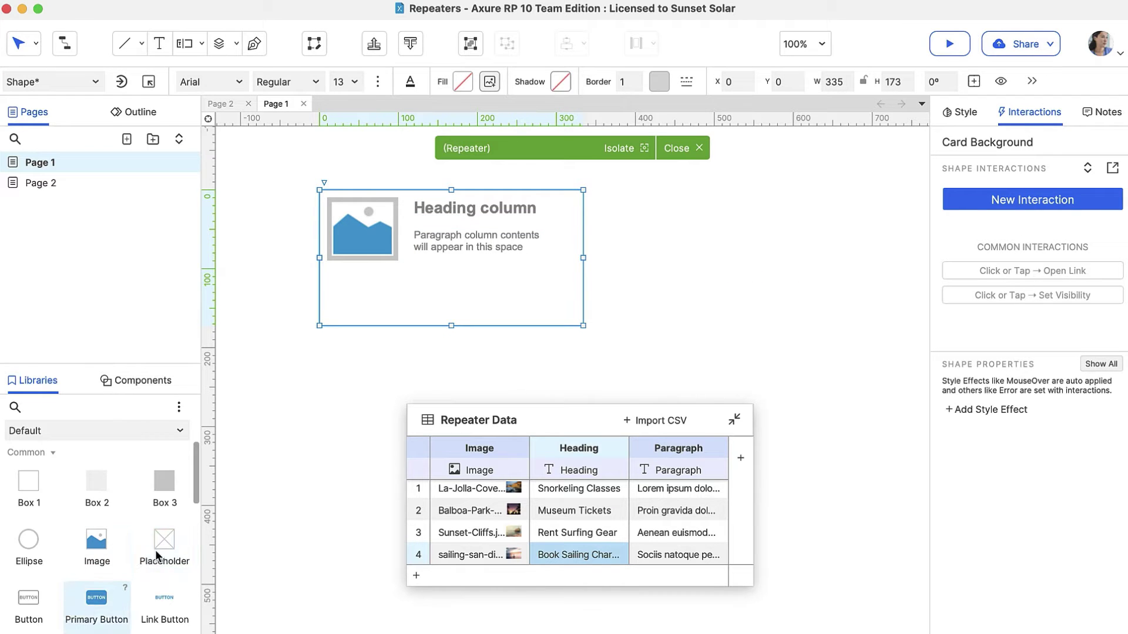
pyautogui.moveTo(96, 597); pyautogui.dragTo(427, 281)
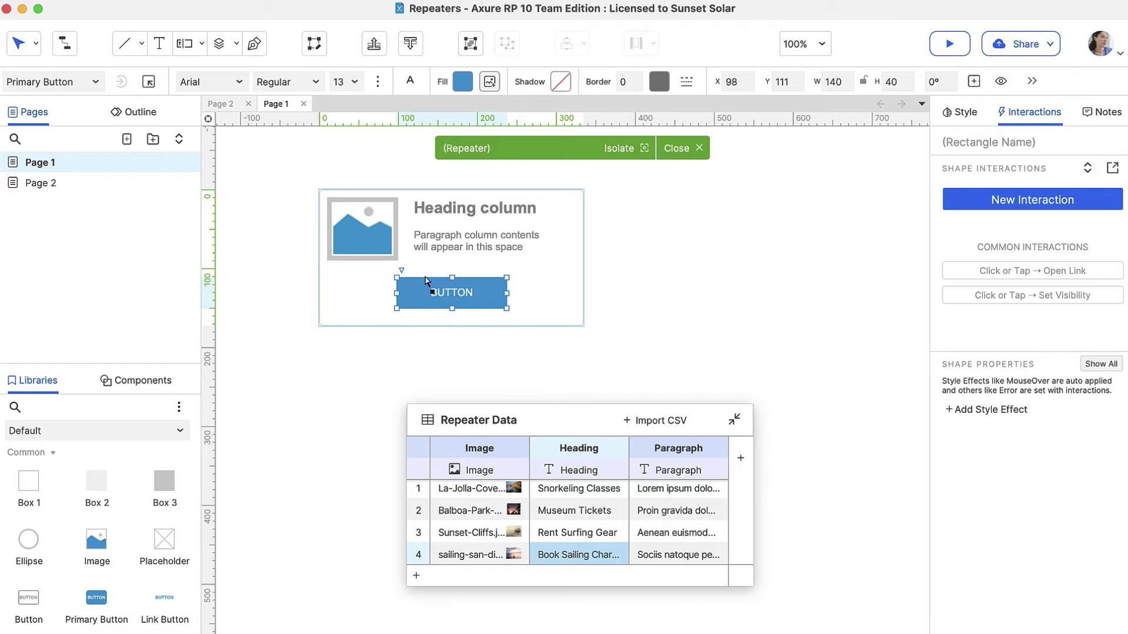
pyautogui.click(641, 291)
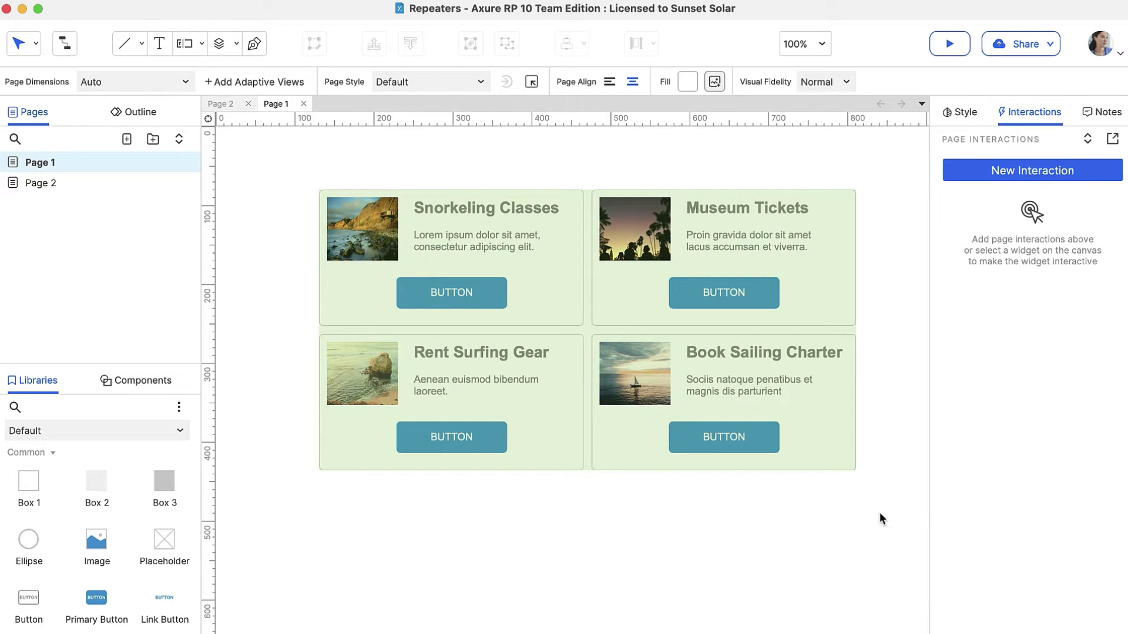
# - Add a Price column to the card repeater's data and connect it to the card's BUTTON
pyautogui.click(834, 457)
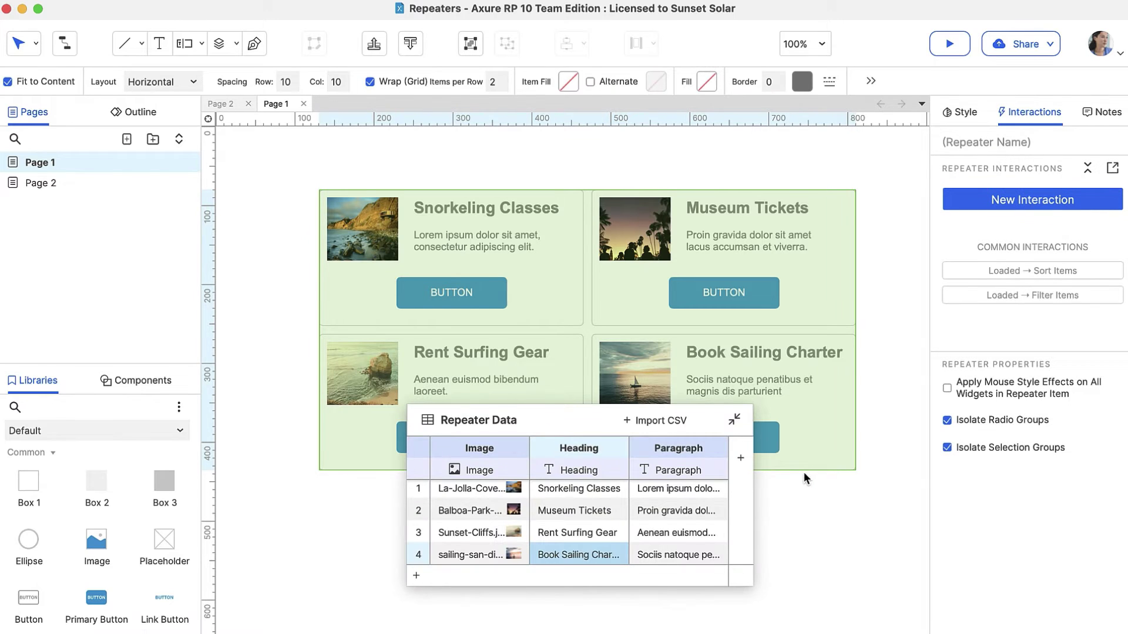
pyautogui.click(740, 458)
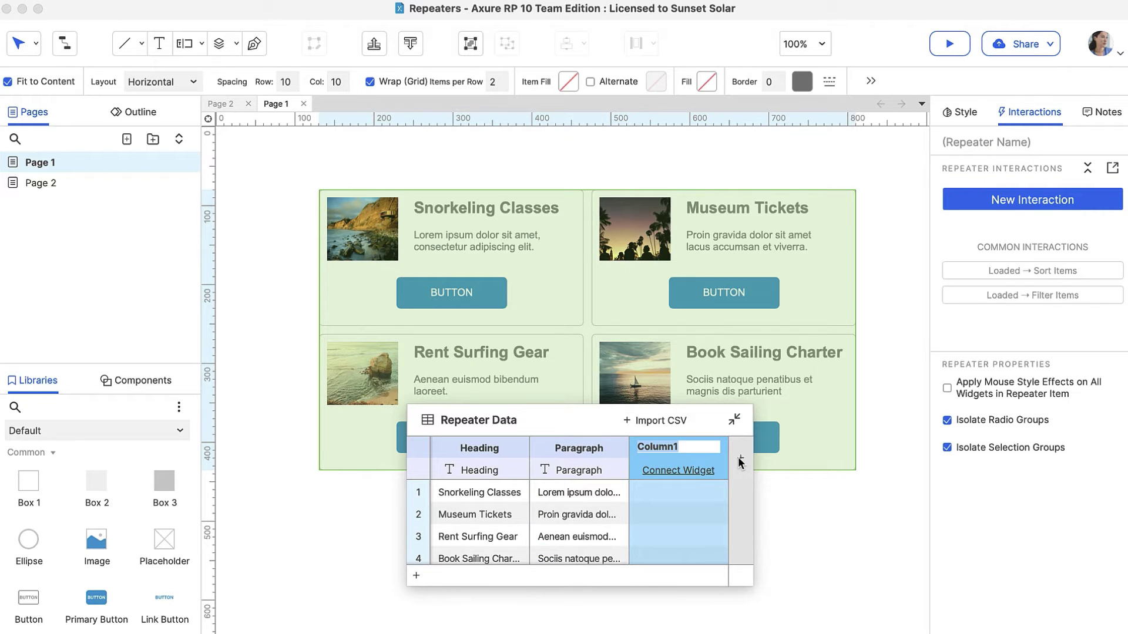
pyautogui.write('Price')
pyautogui.click(697, 470)
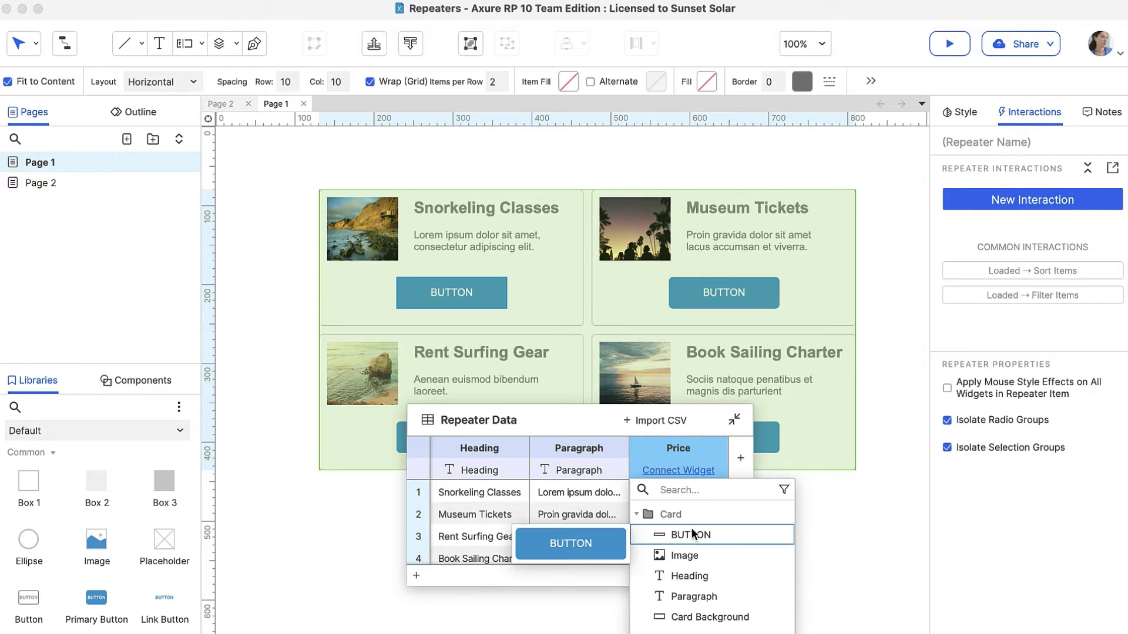
pyautogui.click(692, 535)
# - Enter prices 45, 17, 25 and 75 in the Price cells
pyautogui.click(676, 492)
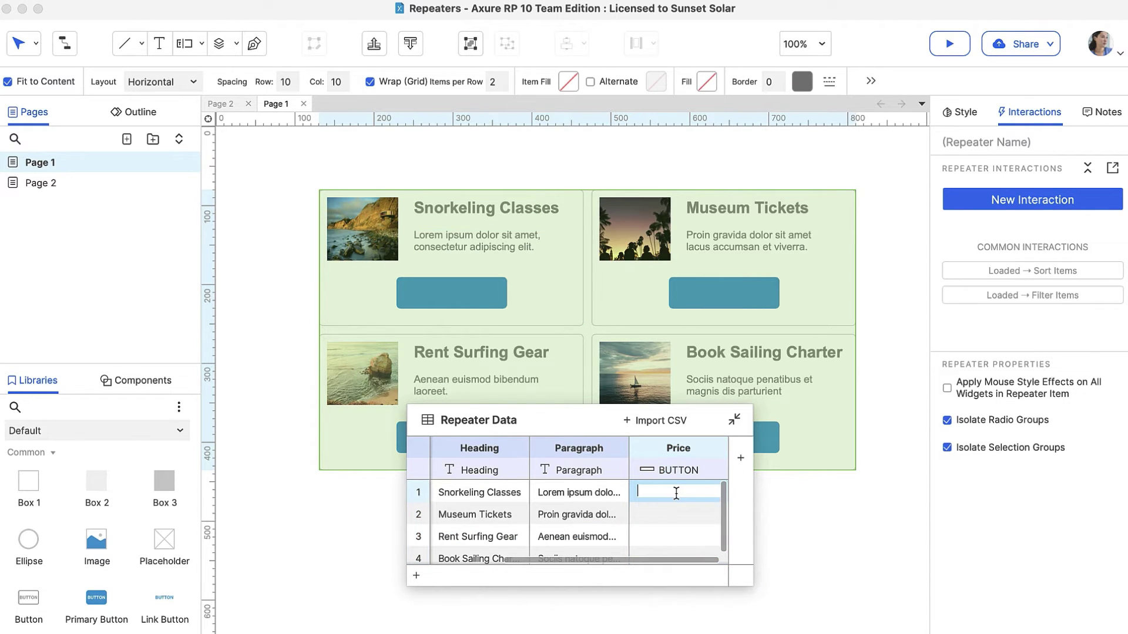
pyautogui.write('45')
pyautogui.press('Return')
pyautogui.write('17')
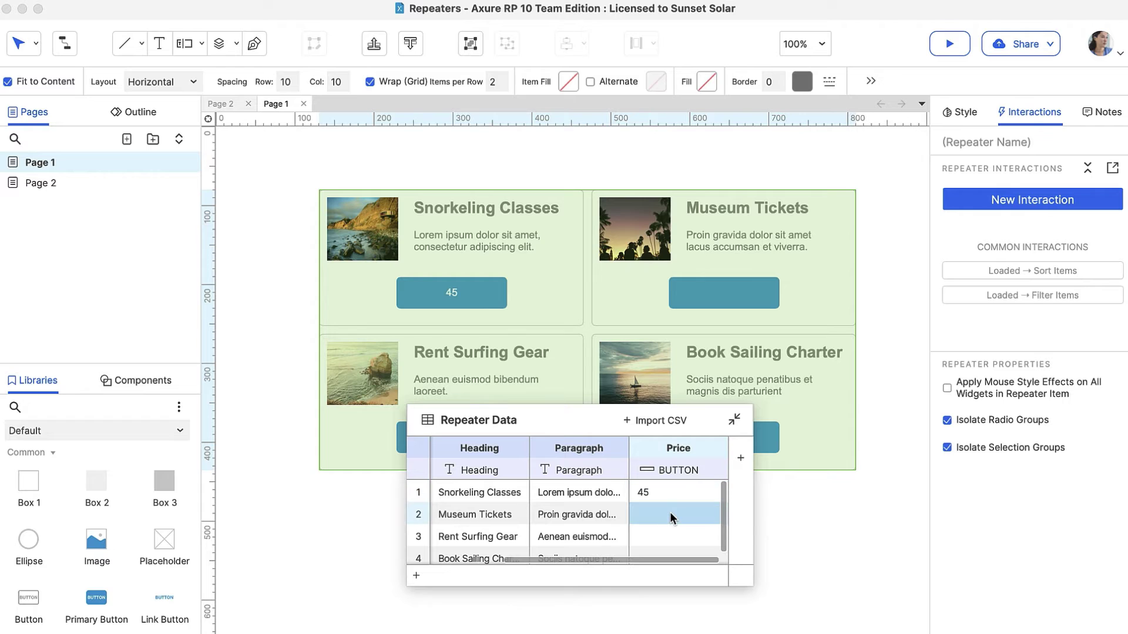
pyautogui.press('Return')
pyautogui.write('25')
pyautogui.press('Return')
pyautogui.write('75')
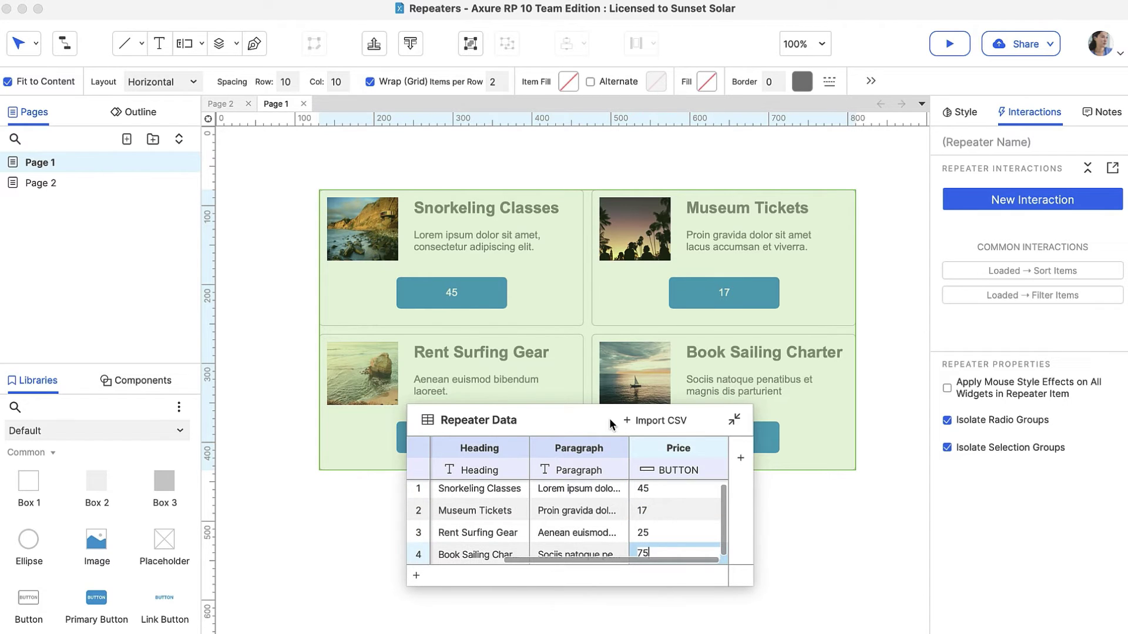
pyautogui.moveTo(608, 421); pyautogui.dragTo(600, 479)
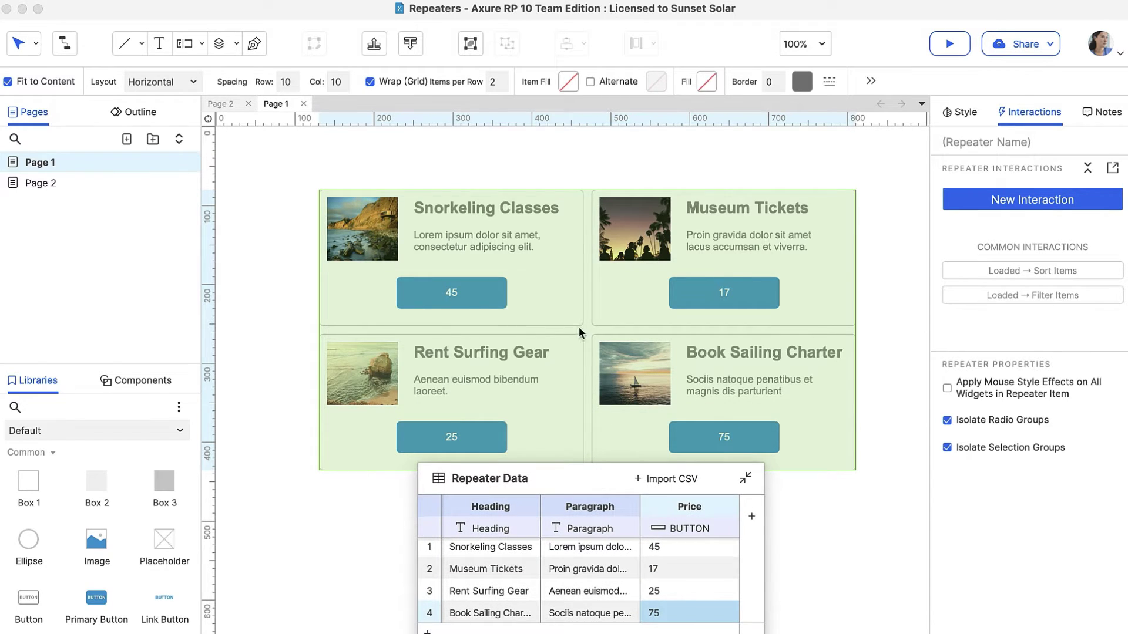
# - Disconnect the BUTTON widget from the Price column
pyautogui.scroll(-2, 524, 313)
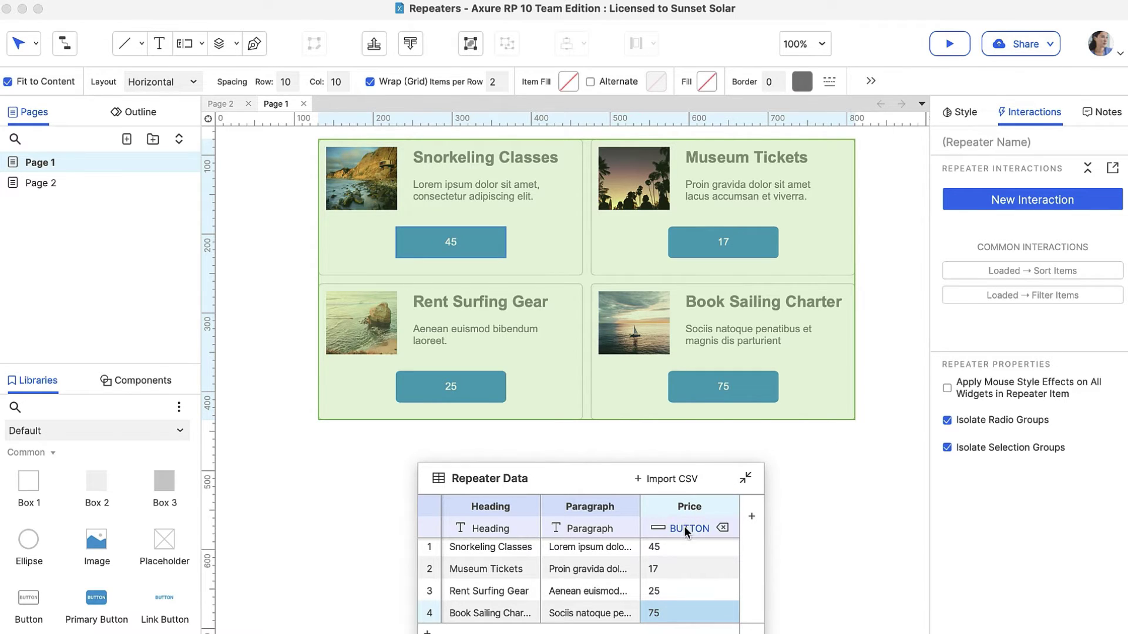
pyautogui.click(722, 529)
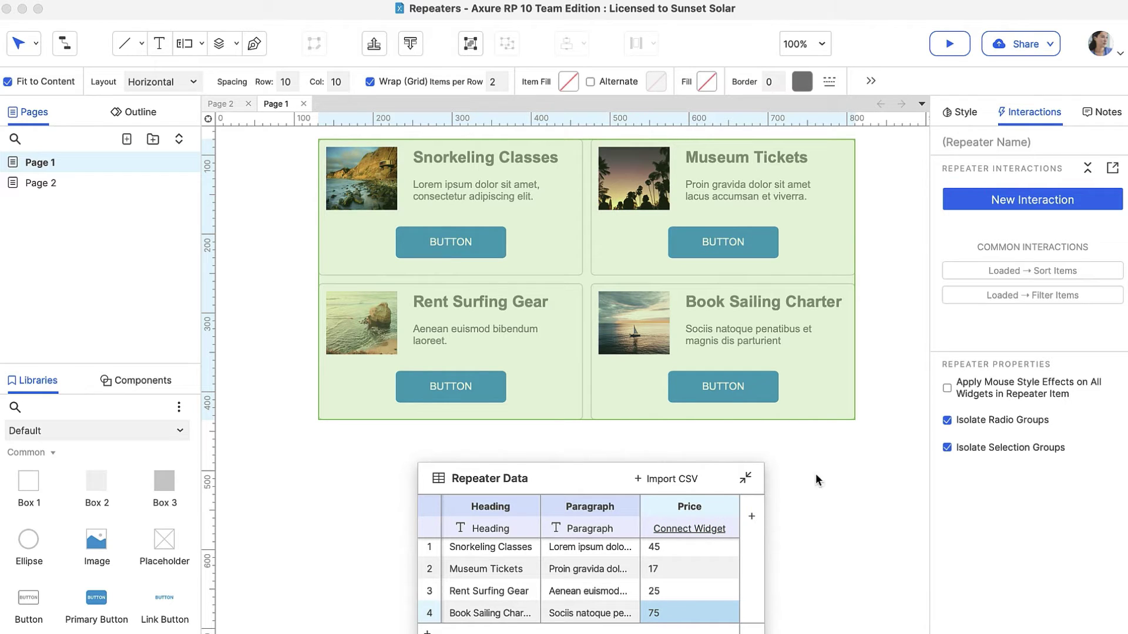
# - Add an Item Loaded Set Text action that targets the card's BUTTON
pyautogui.click(1039, 197)
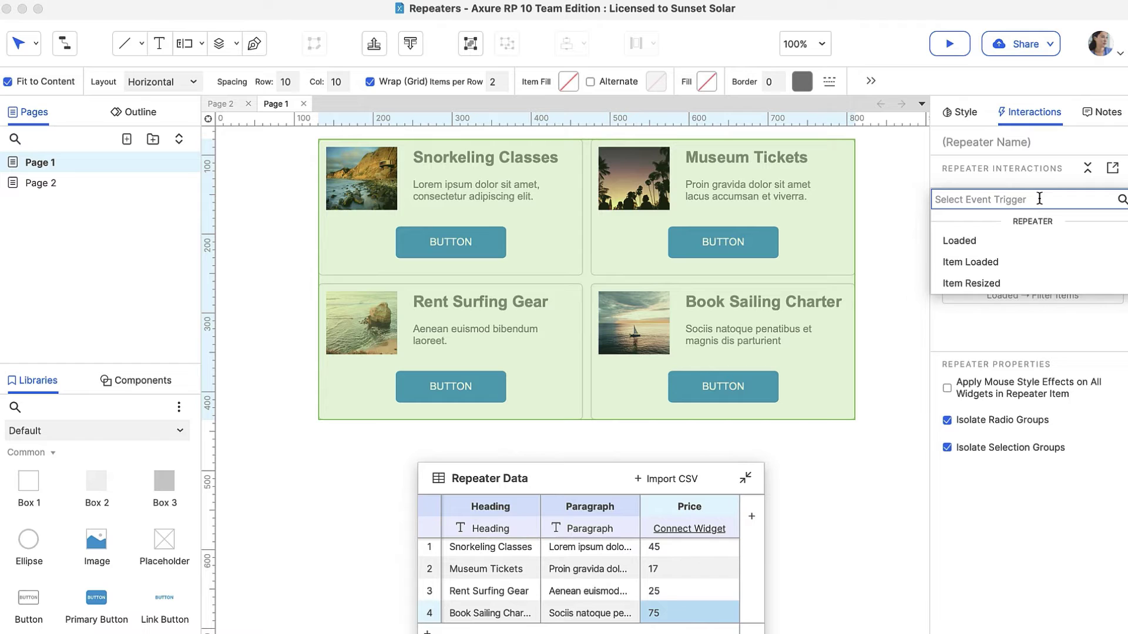
pyautogui.click(994, 262)
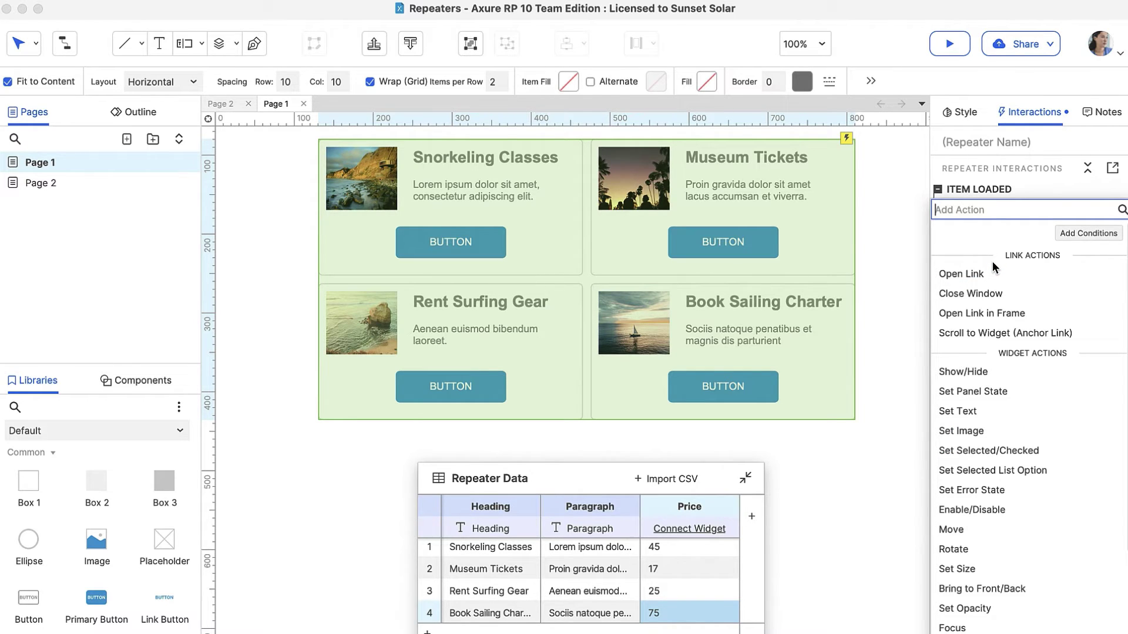
pyautogui.click(964, 417)
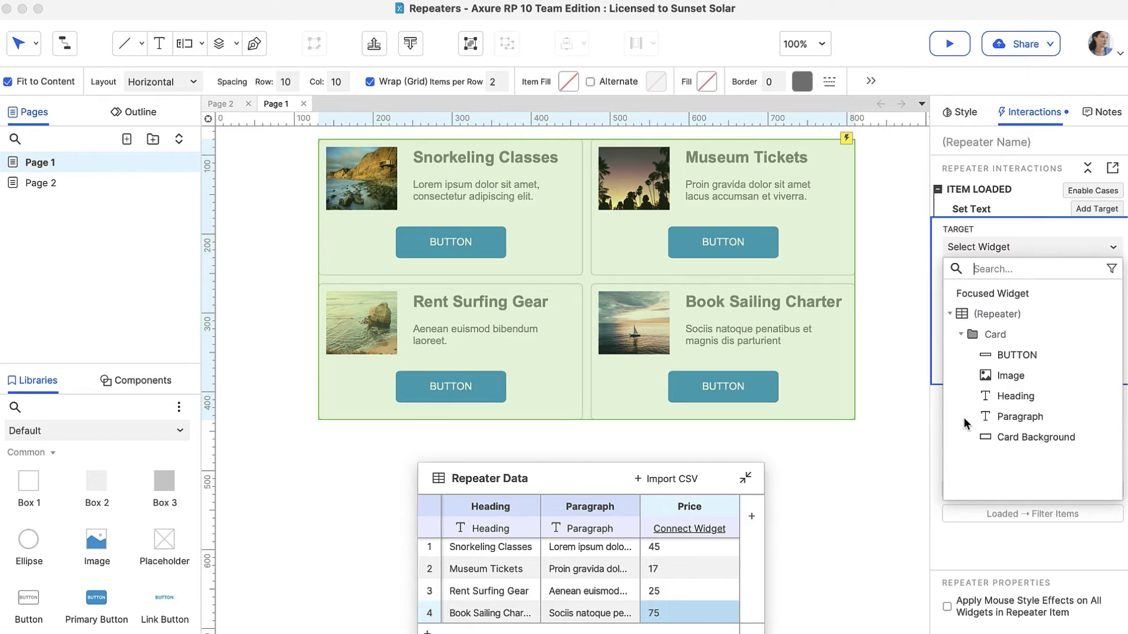
pyautogui.click(1006, 356)
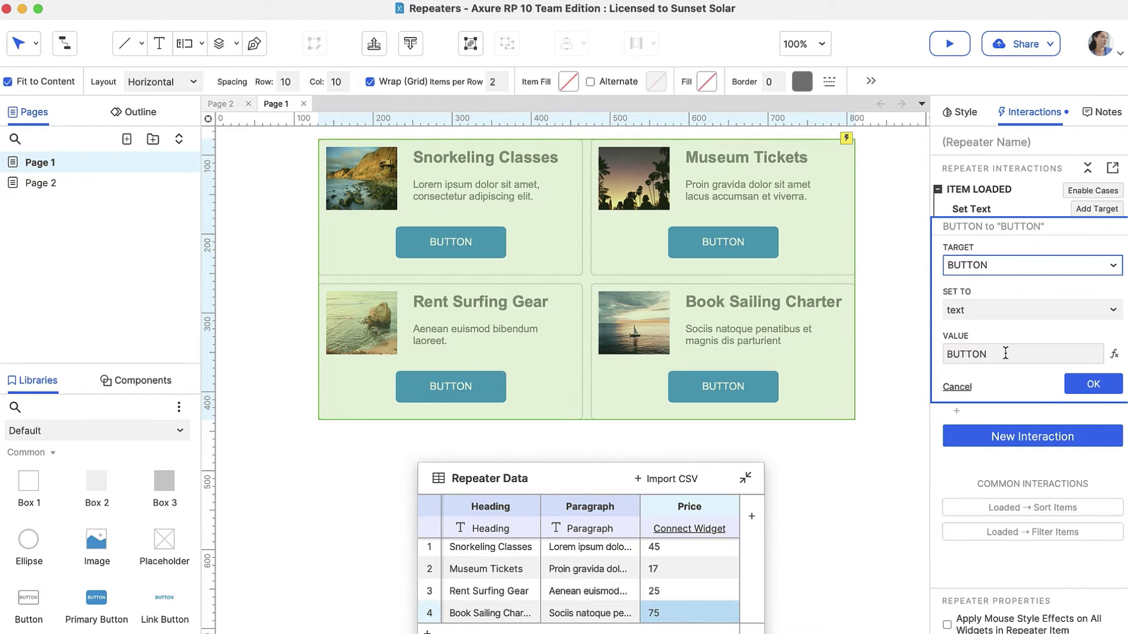
pyautogui.click(1114, 354)
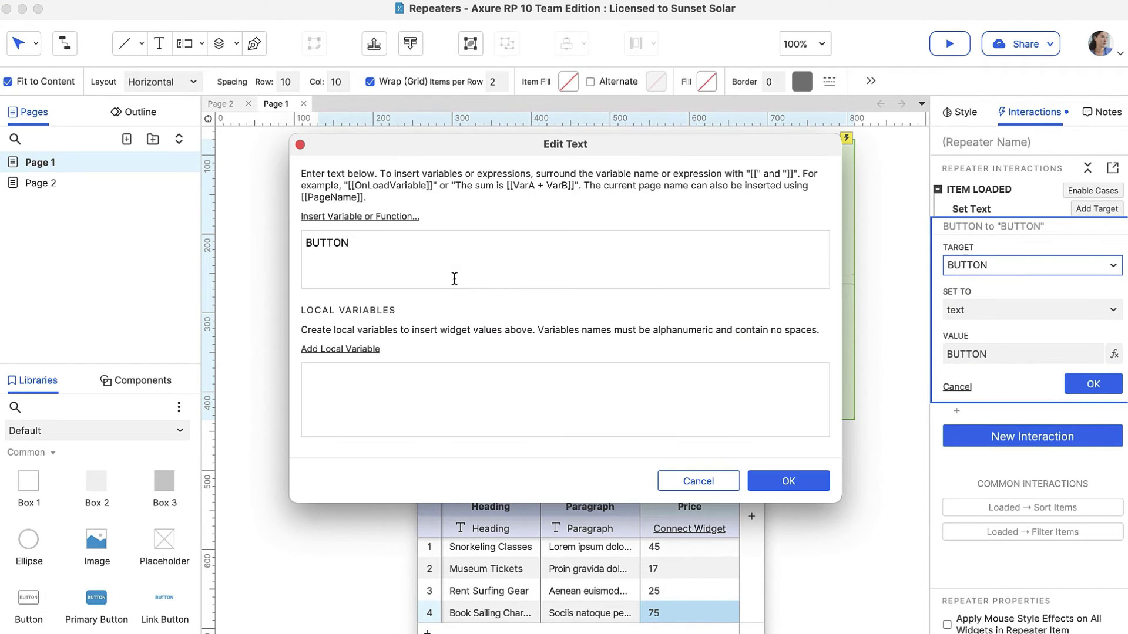
# - Set the button text to $ followed by [[Item.Price]] formatted with .toFixed(2)
pyautogui.doubleClick(329, 246)
pyautogui.write('$')
pyautogui.click(368, 216)
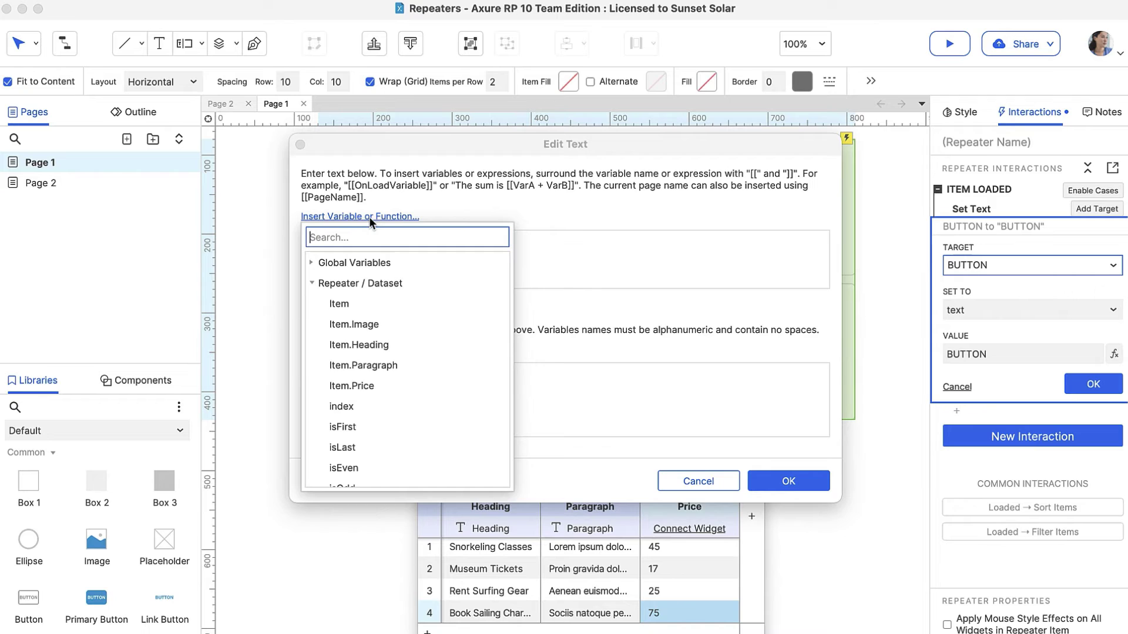
pyautogui.click(365, 385)
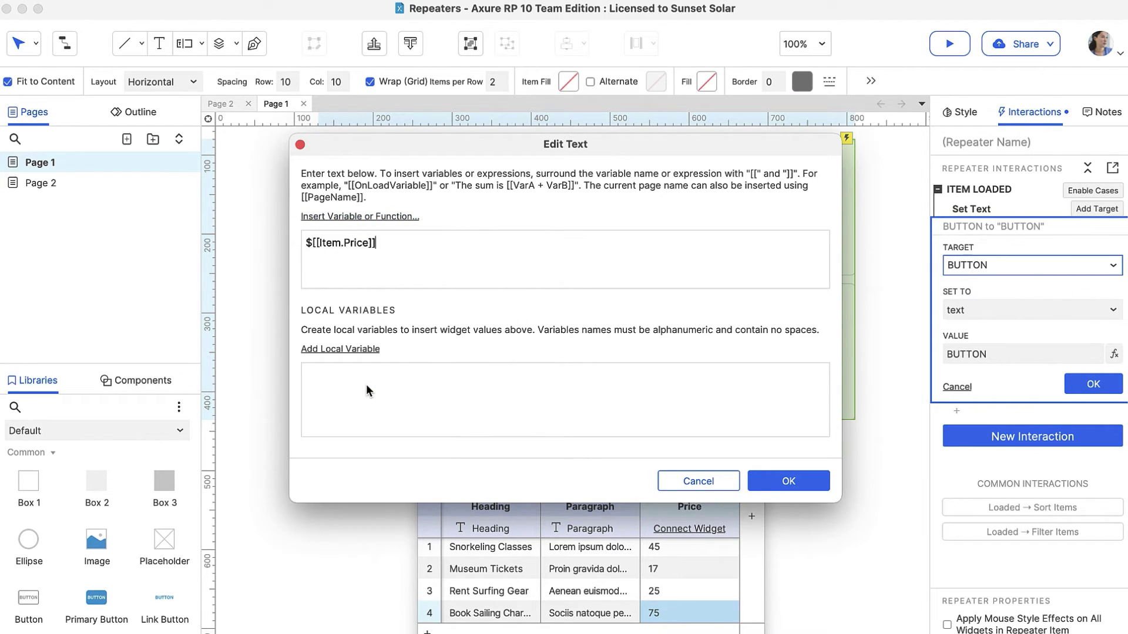
pyautogui.click(368, 243)
pyautogui.click(393, 217)
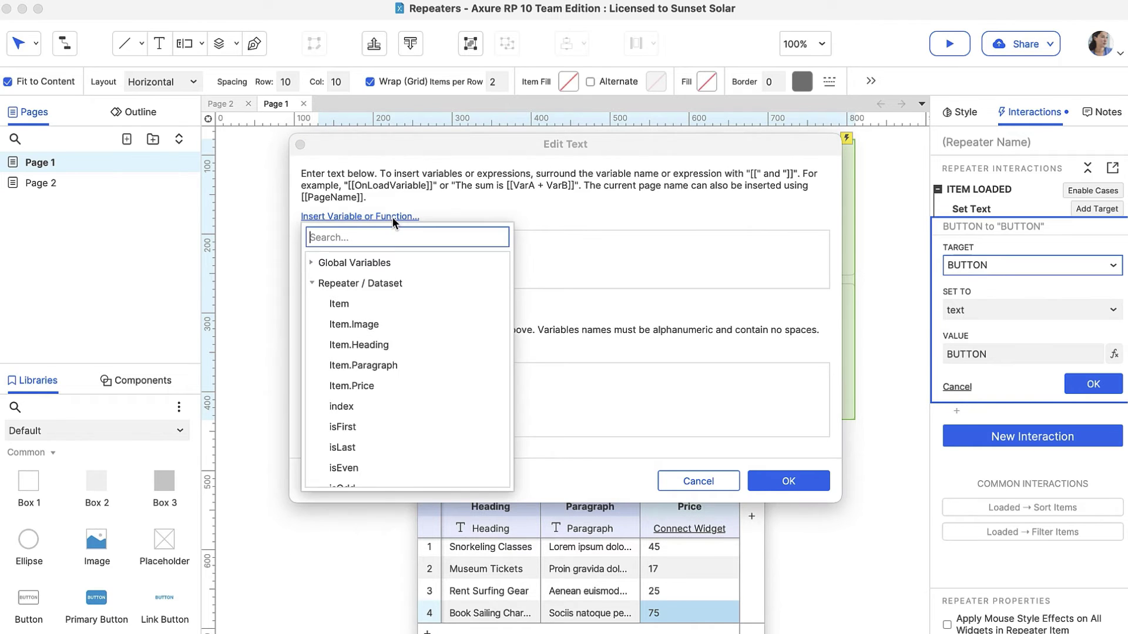
pyautogui.click(311, 283)
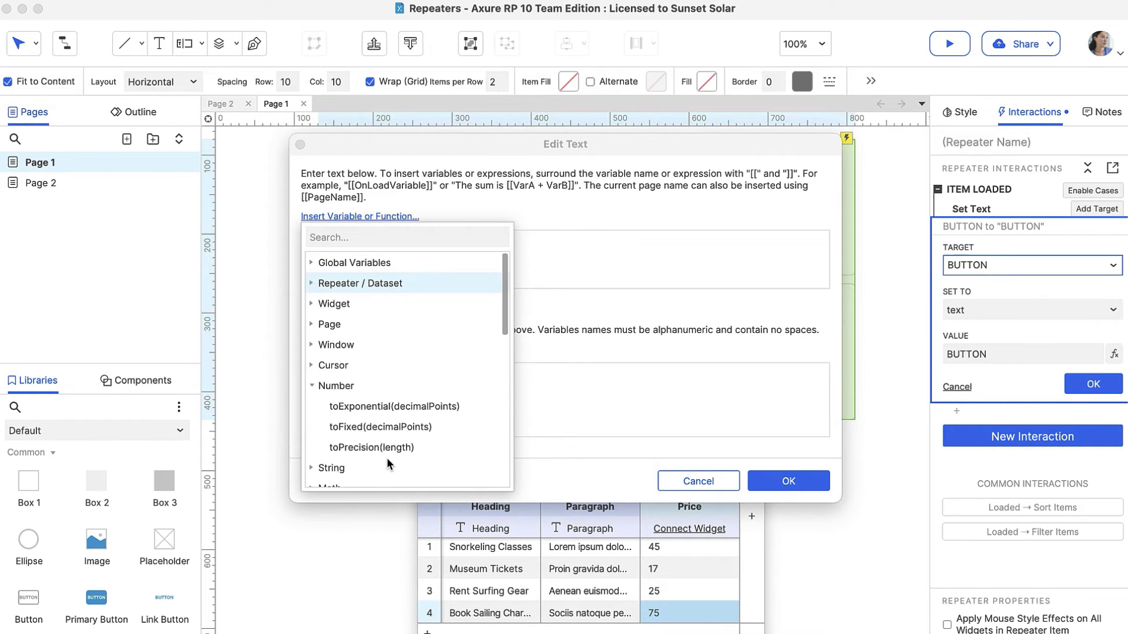
pyautogui.click(380, 427)
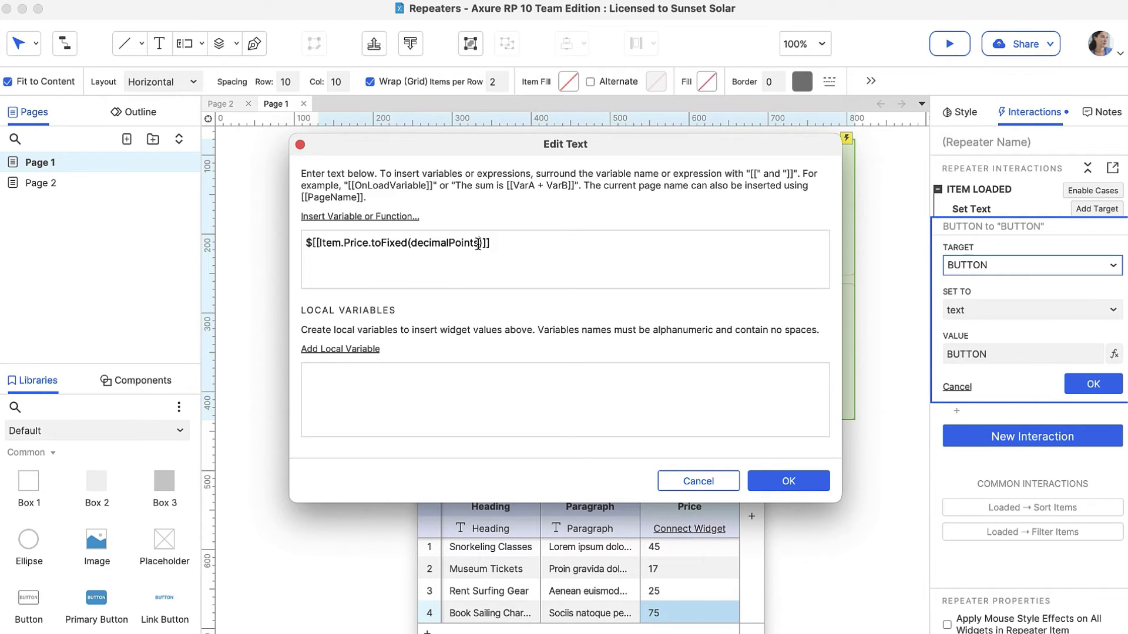
pyautogui.moveTo(479, 243); pyautogui.dragTo(410, 244)
pyautogui.write('2')
pyautogui.click(789, 480)
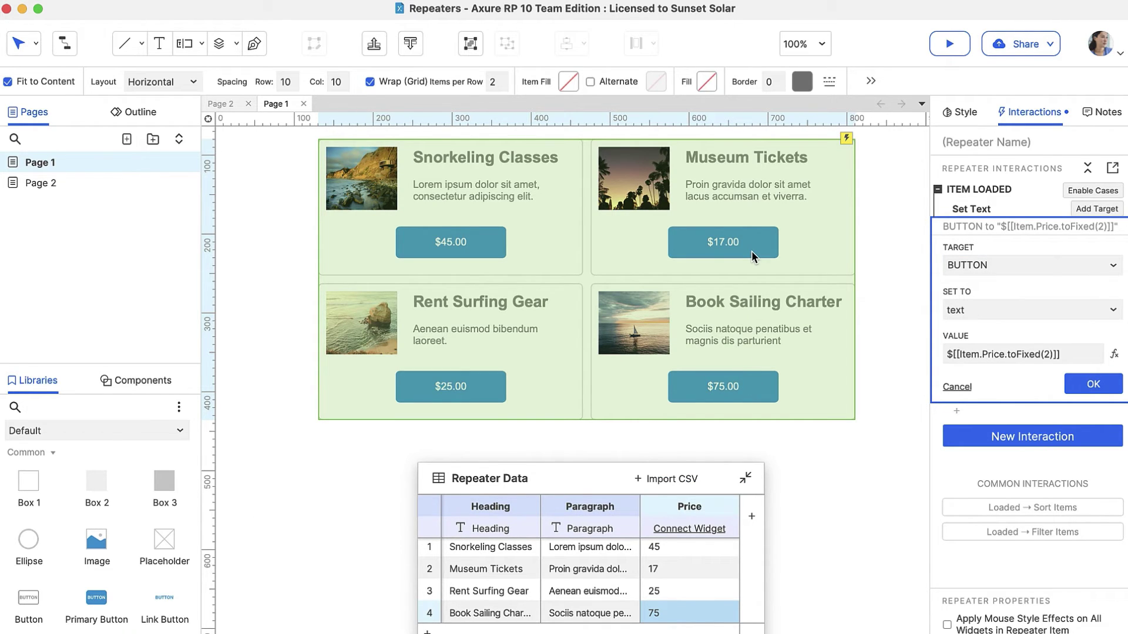
# - Add a button below the cards labelled Sort by Price
pyautogui.click(860, 456)
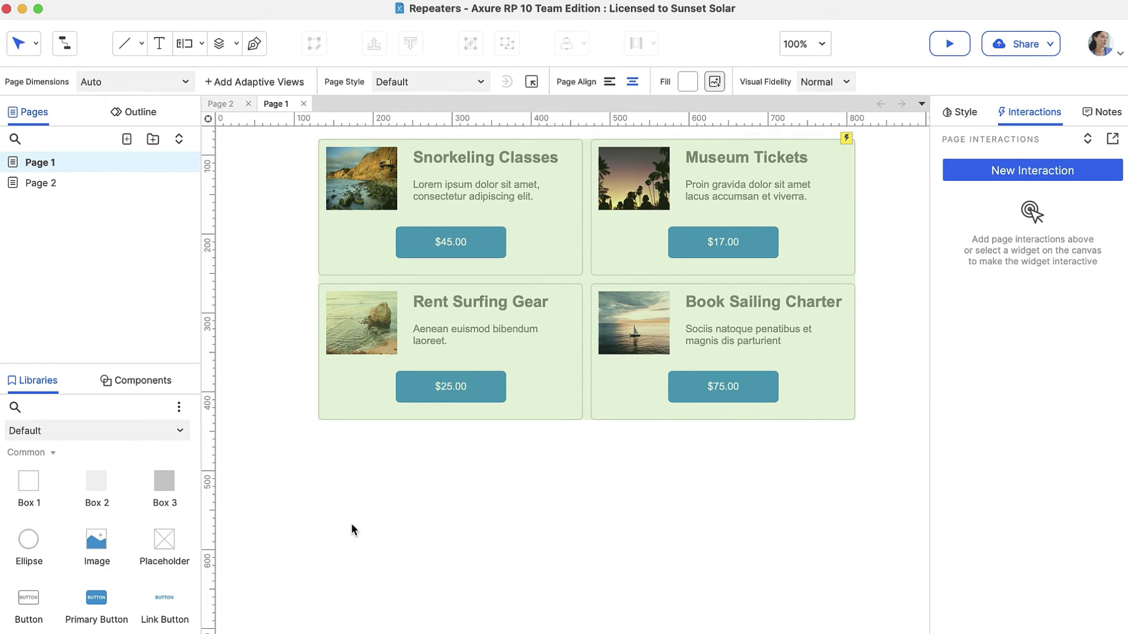
pyautogui.scroll(-3, 108, 571)
pyautogui.moveTo(33, 508); pyautogui.dragTo(532, 483)
pyautogui.doubleClick(586, 498)
pyautogui.write('Sort')
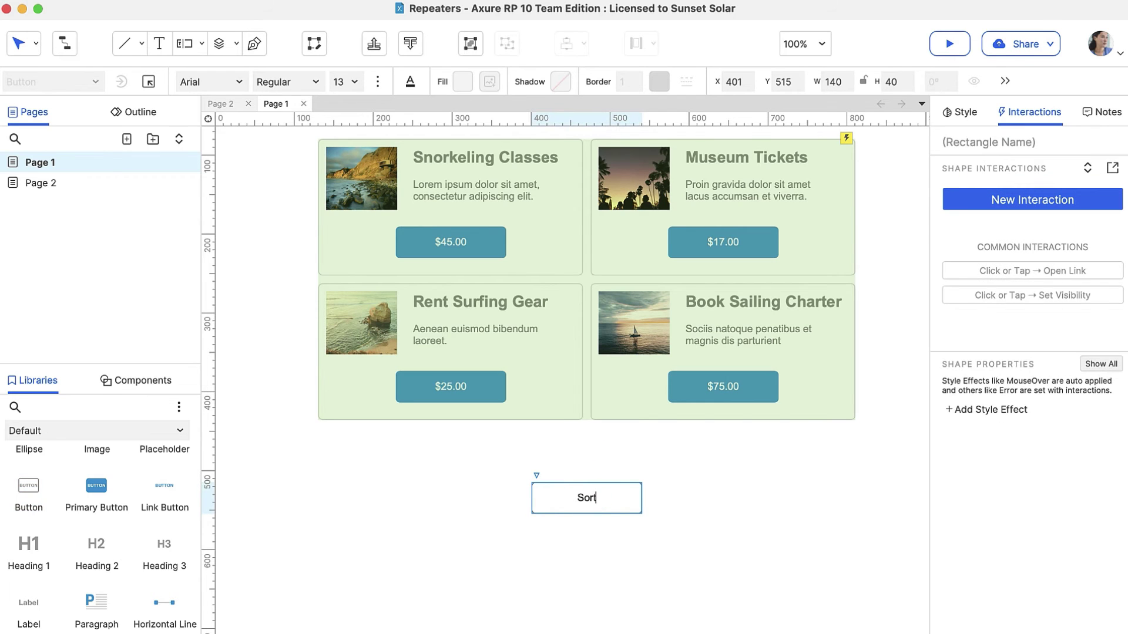
pyautogui.write(' by Price')
pyautogui.press('Escape')
# - Give the button a Click or Tap sort of the repeater by Price, Alphanumeric, ascending
pyautogui.click(1024, 200)
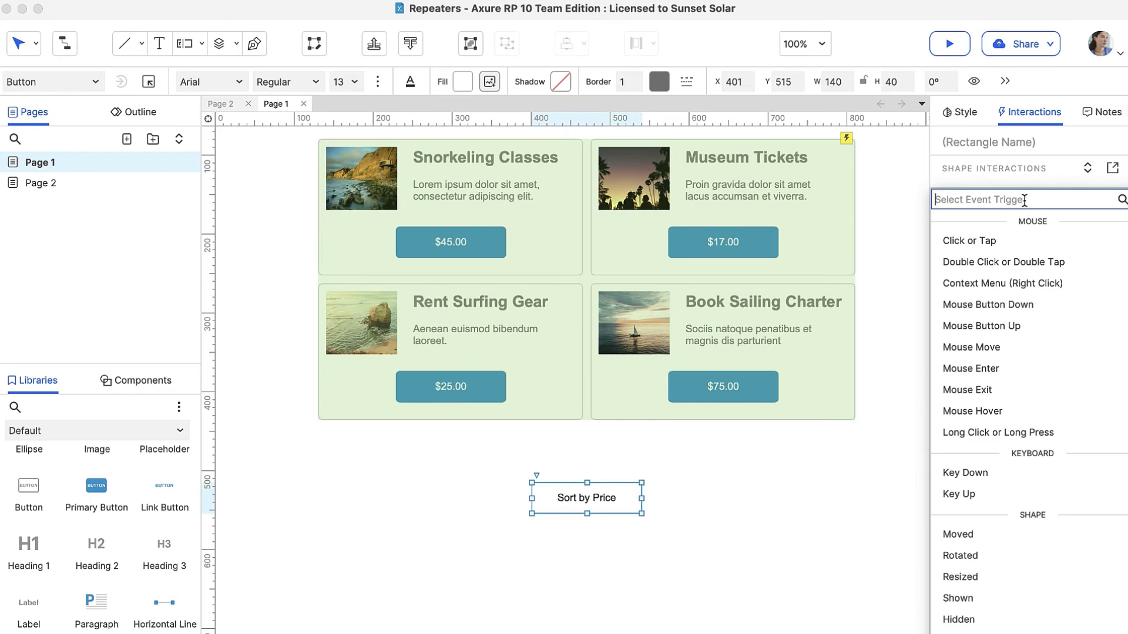
pyautogui.click(996, 242)
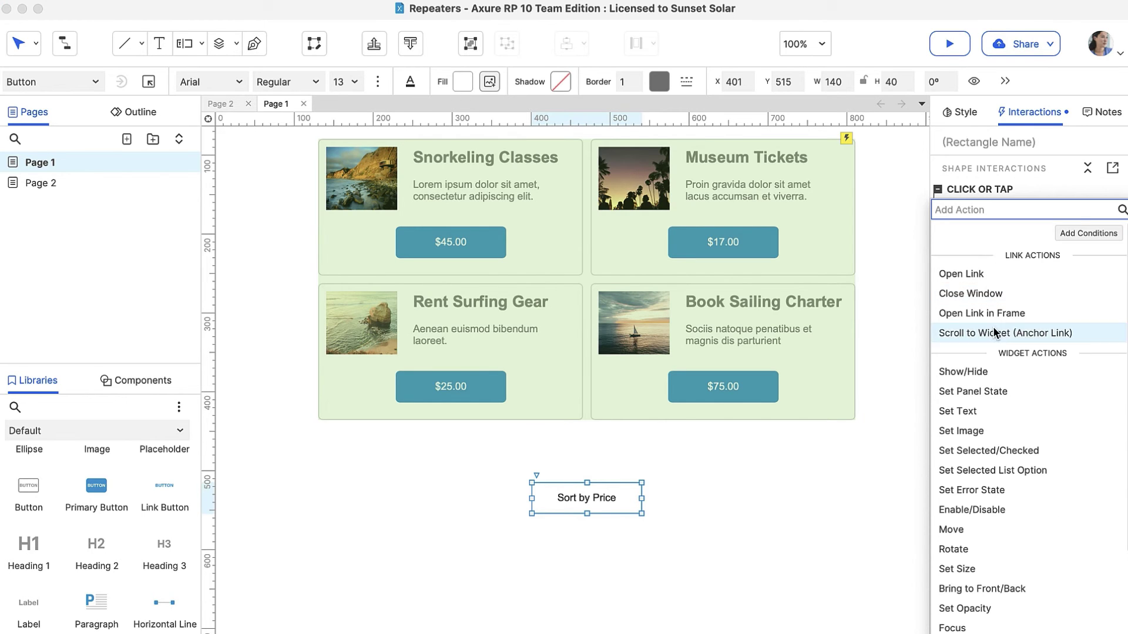
pyautogui.scroll(-5, 997, 334)
pyautogui.click(969, 569)
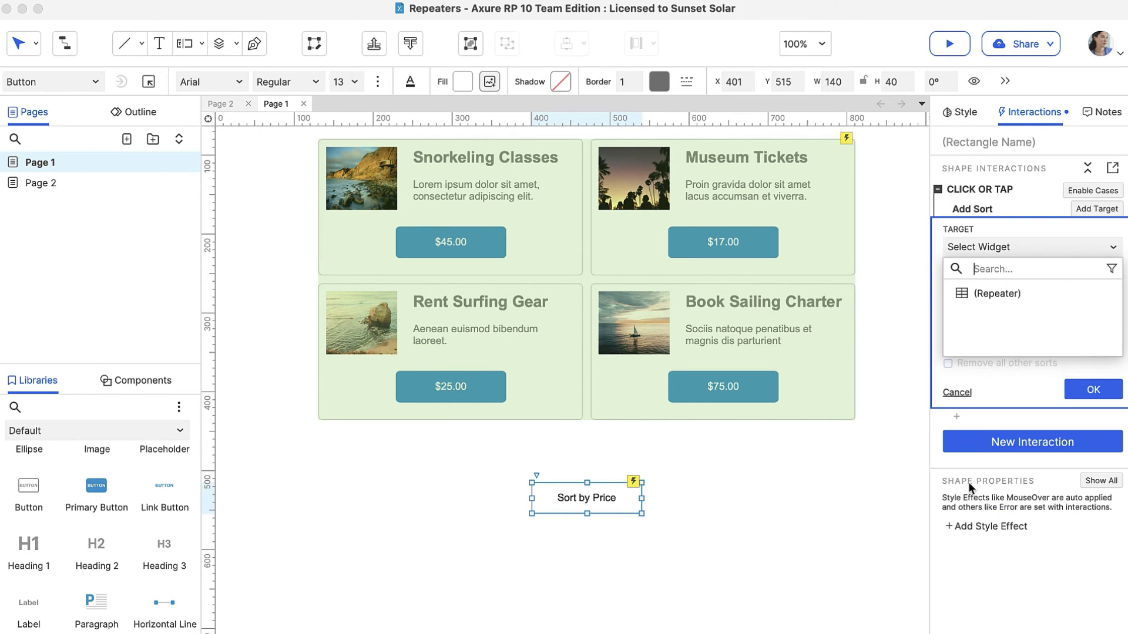
pyautogui.click(985, 294)
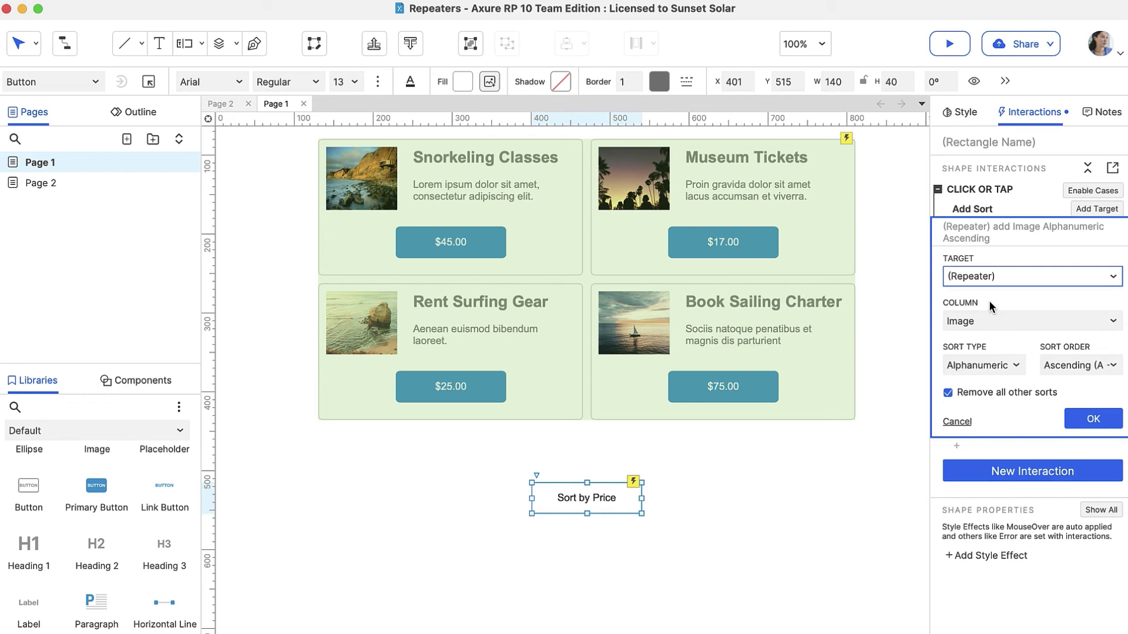
pyautogui.click(1013, 321)
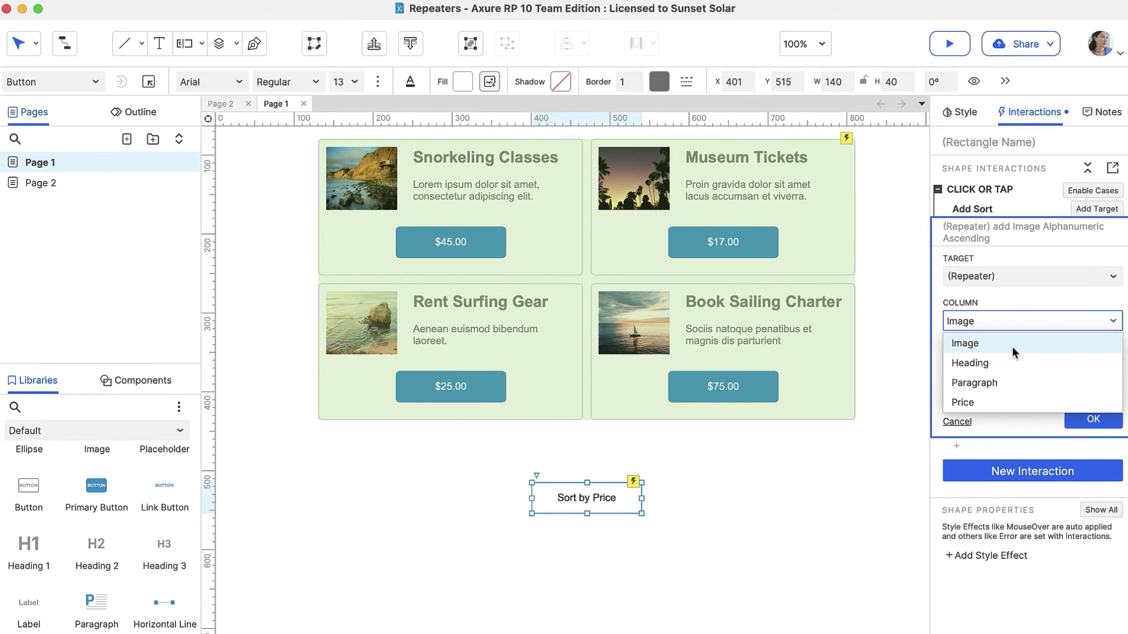
pyautogui.click(1001, 404)
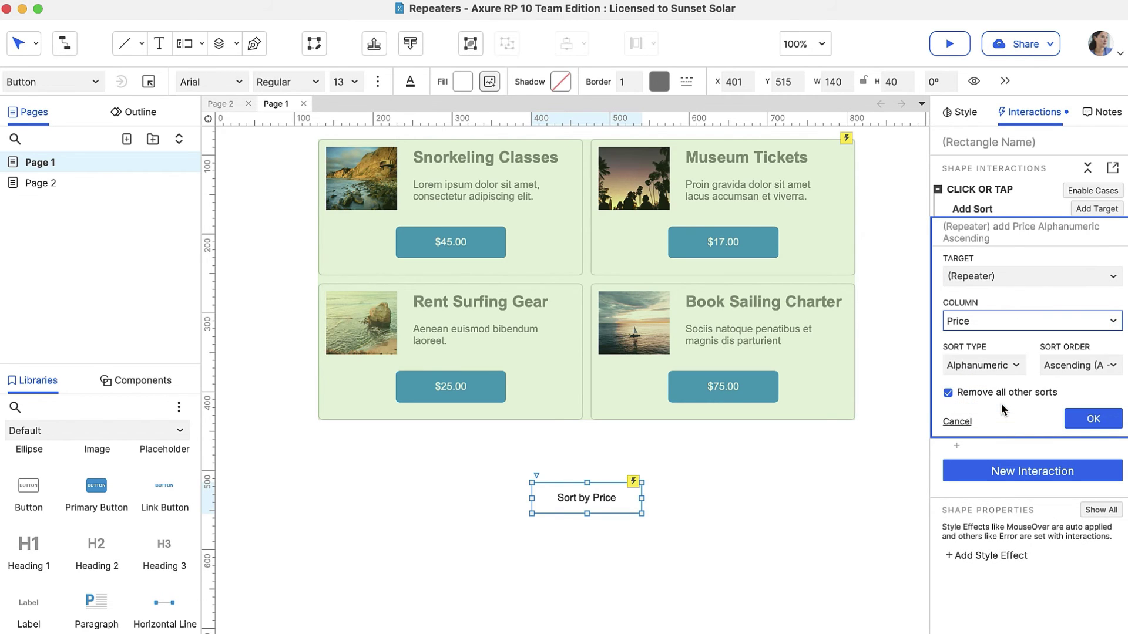
pyautogui.click(1013, 368)
pyautogui.click(1012, 366)
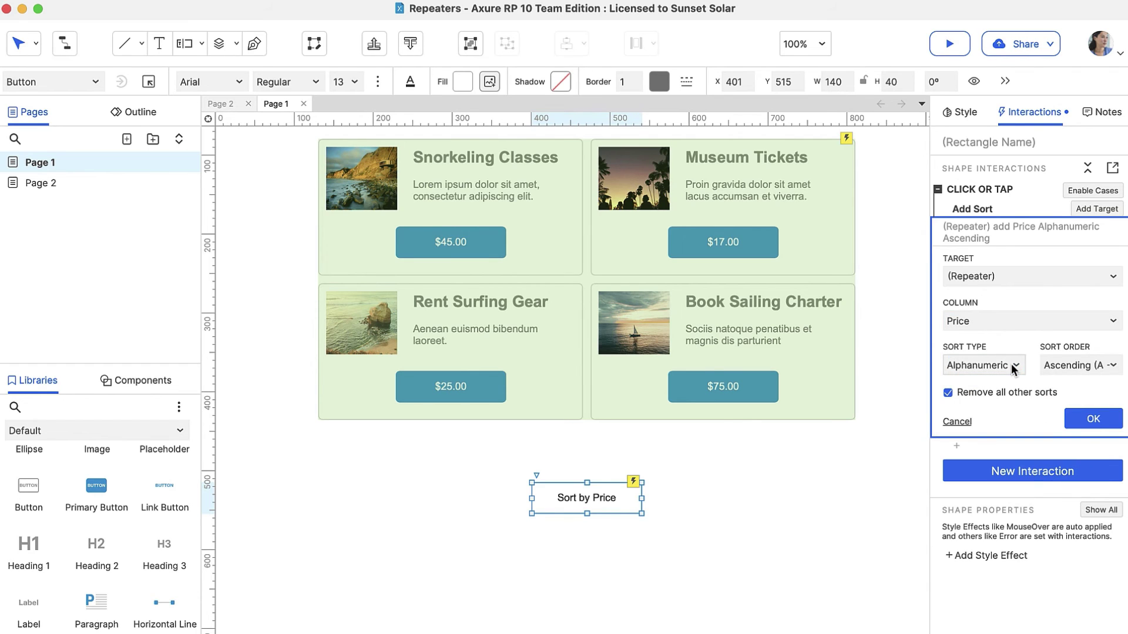
pyautogui.click(1112, 367)
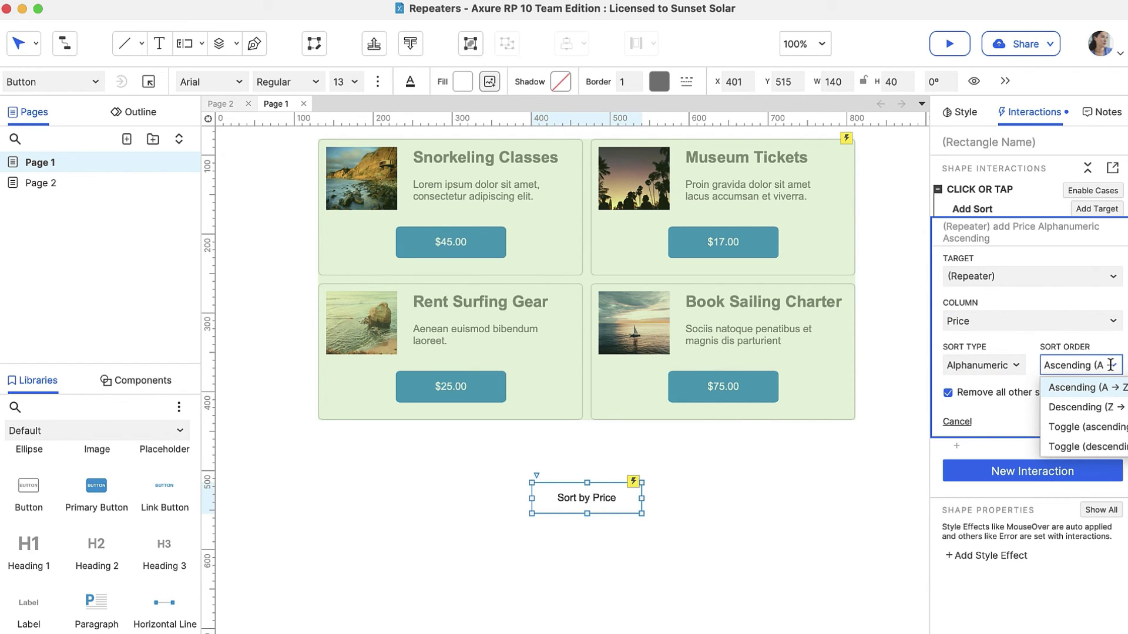
pyautogui.click(1087, 387)
pyautogui.click(1102, 424)
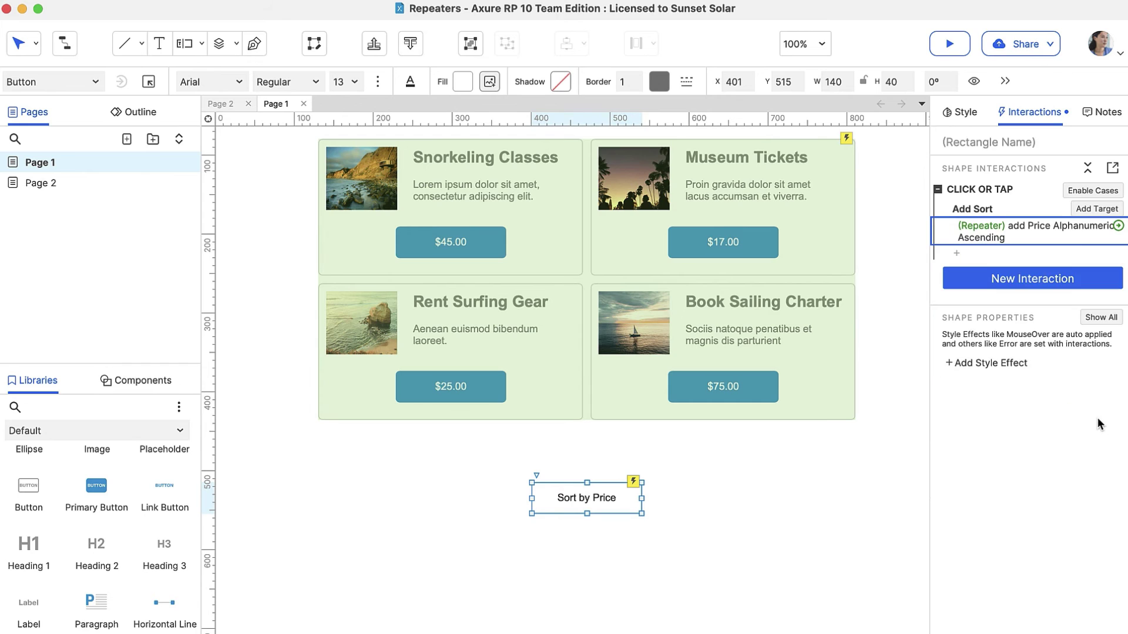
# - Preview the page and test Sort by Price, then add a second button beside it
pyautogui.click(948, 44)
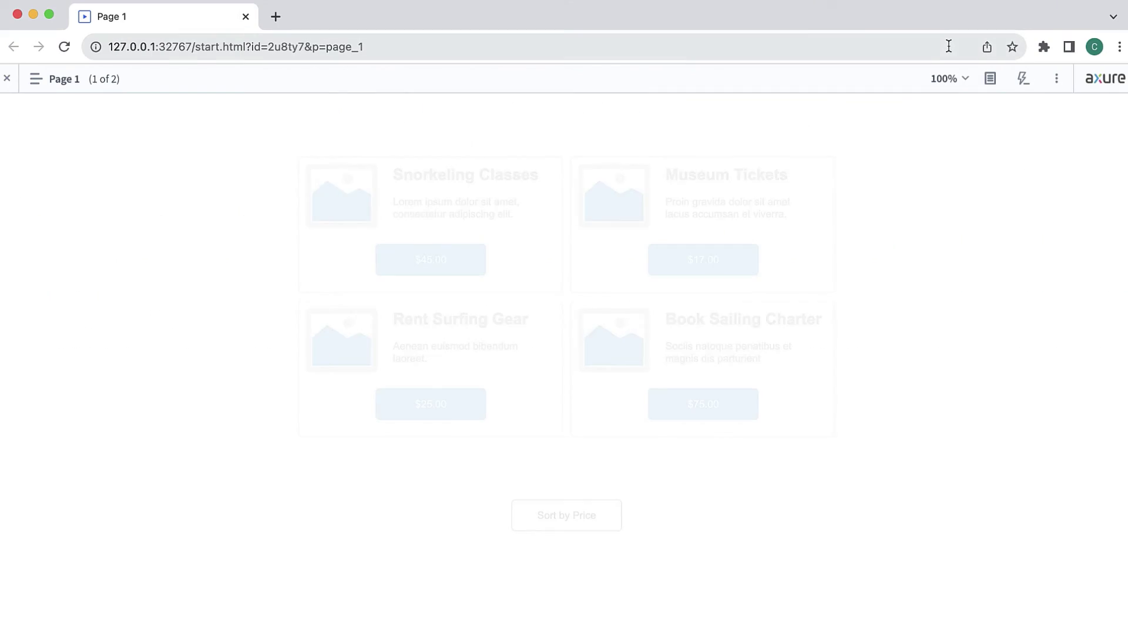
pyautogui.click(606, 525)
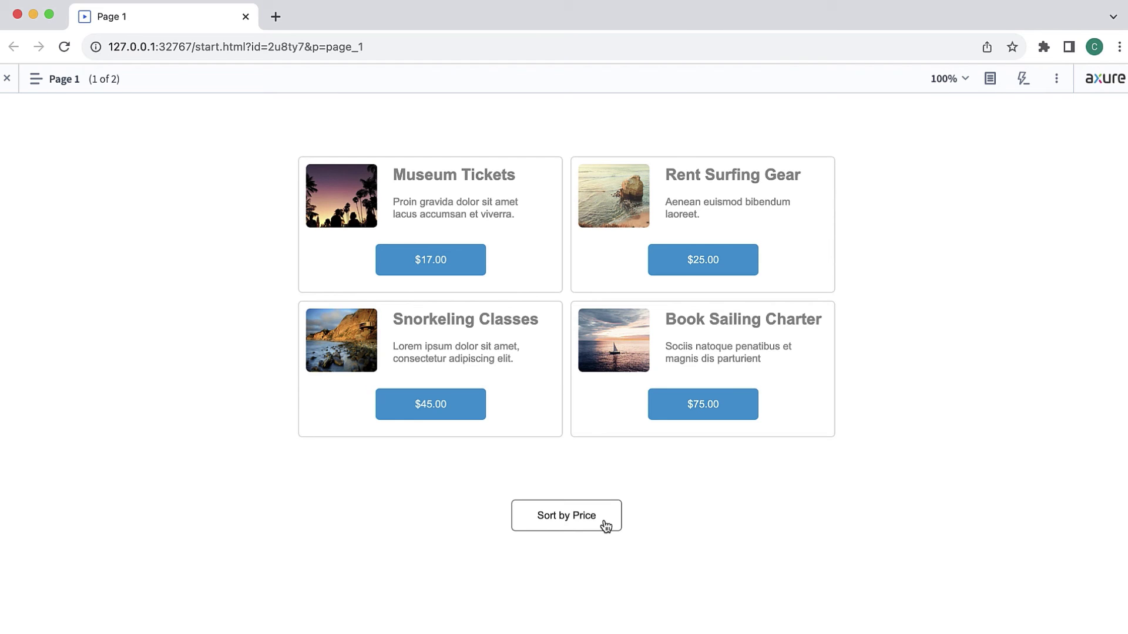
pyautogui.press('super+Tab')
pyautogui.moveTo(26, 581); pyautogui.dragTo(626, 473)
# - Label the second button Under $30 and give it a Click or Tap filter action
pyautogui.doubleClick(670, 490)
pyautogui.write('Unde')
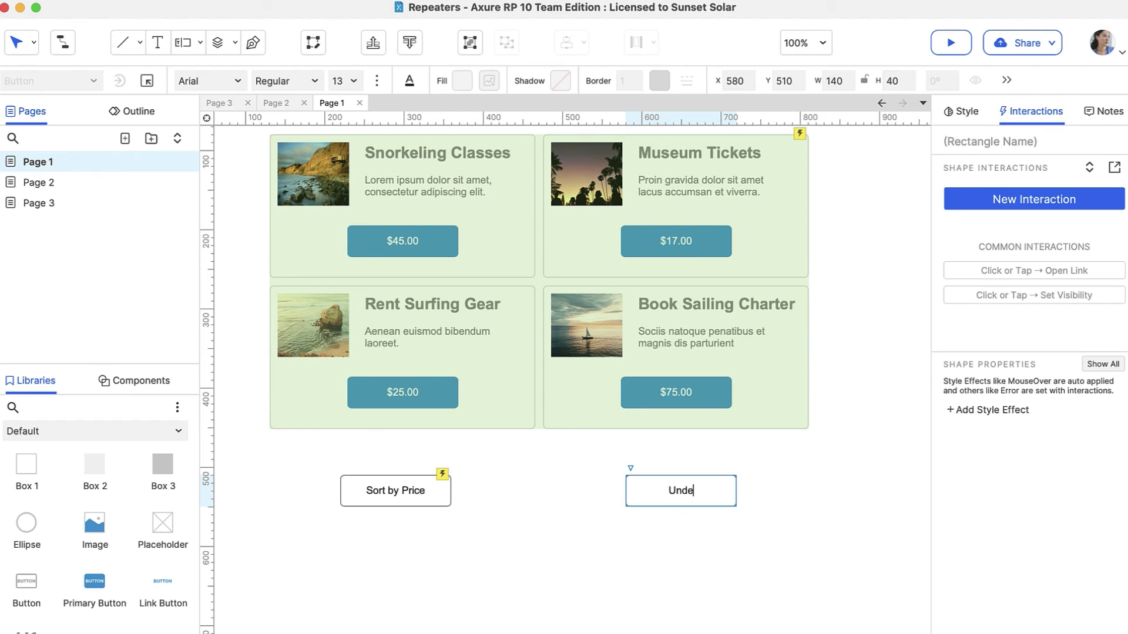
pyautogui.write('r $30')
pyautogui.click(1015, 199)
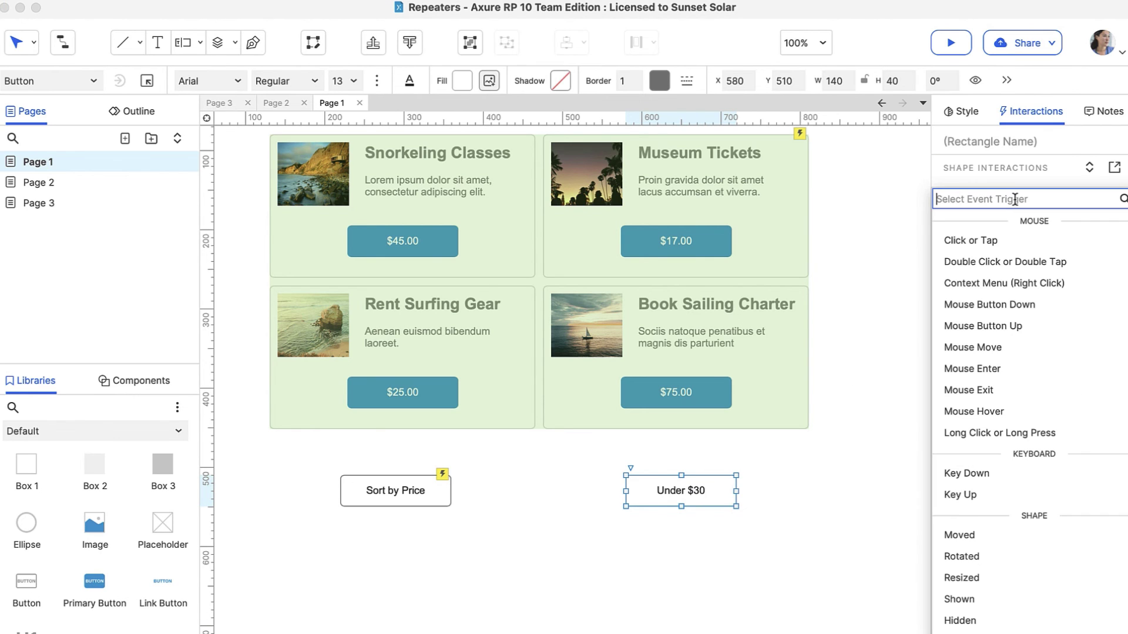
pyautogui.click(990, 241)
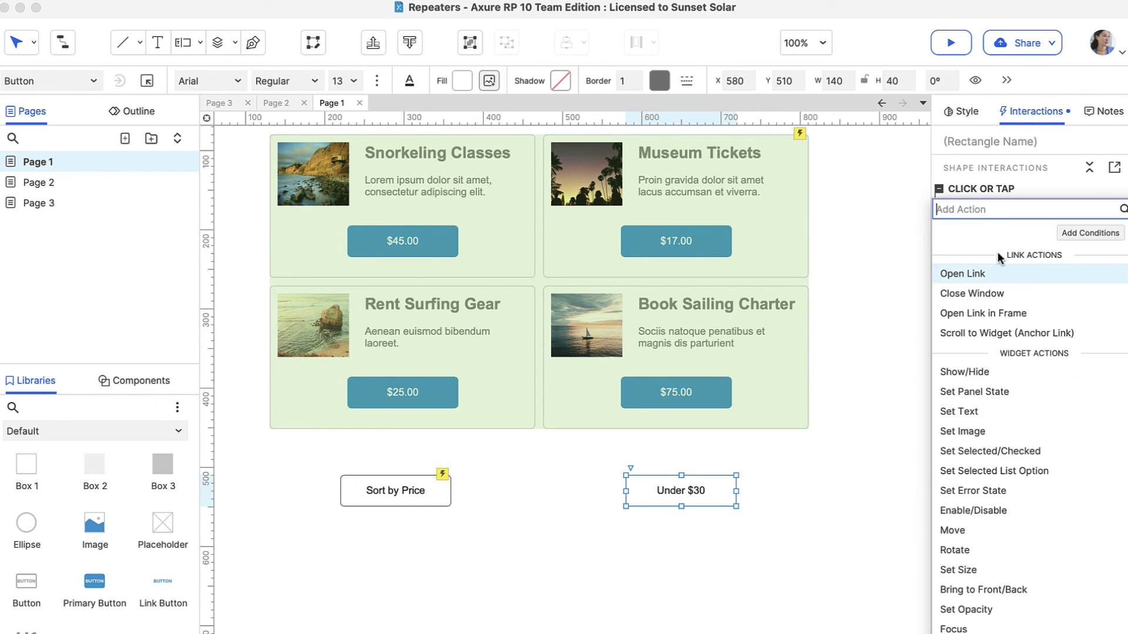
pyautogui.scroll(-5, 1002, 265)
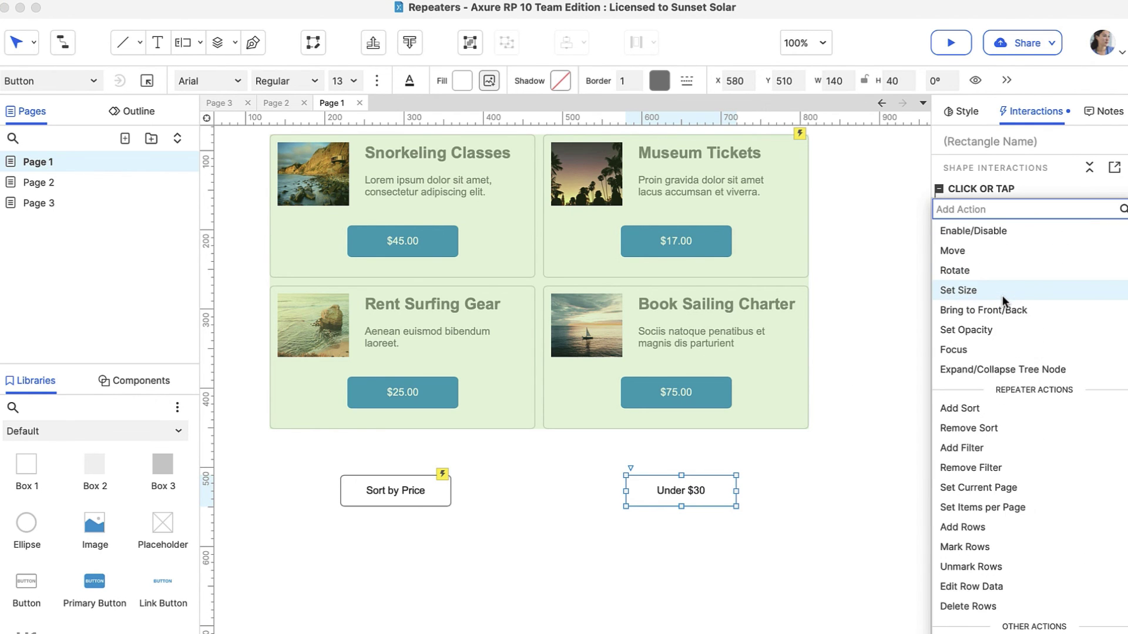
pyautogui.click(970, 448)
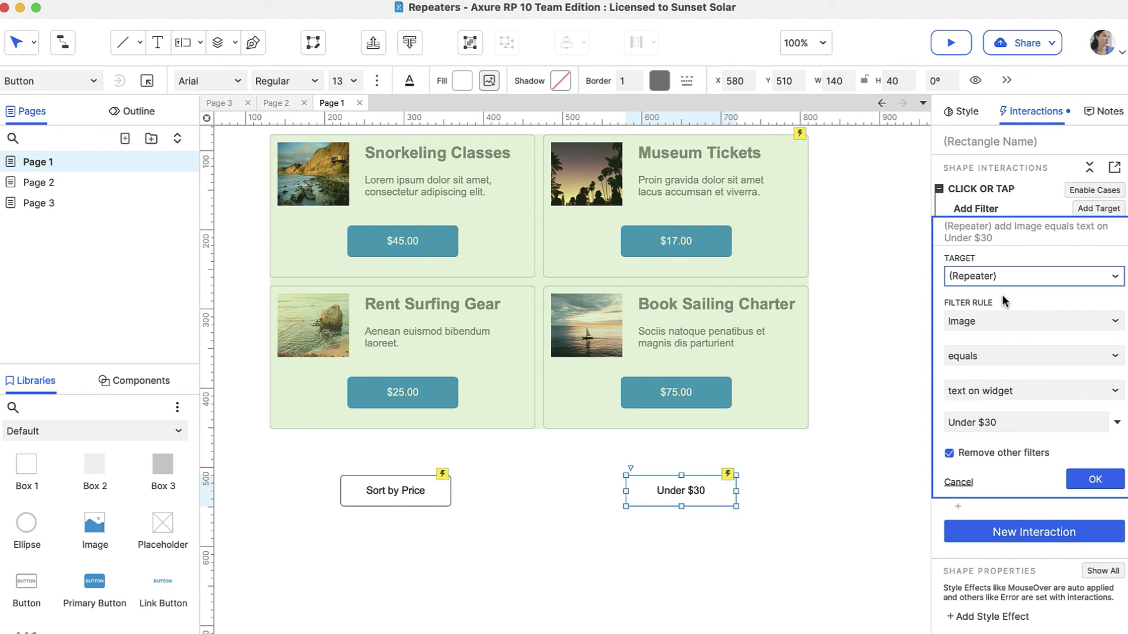
# - Filter the repeater to Price less than the text value 30, then preview the page
pyautogui.click(1017, 323)
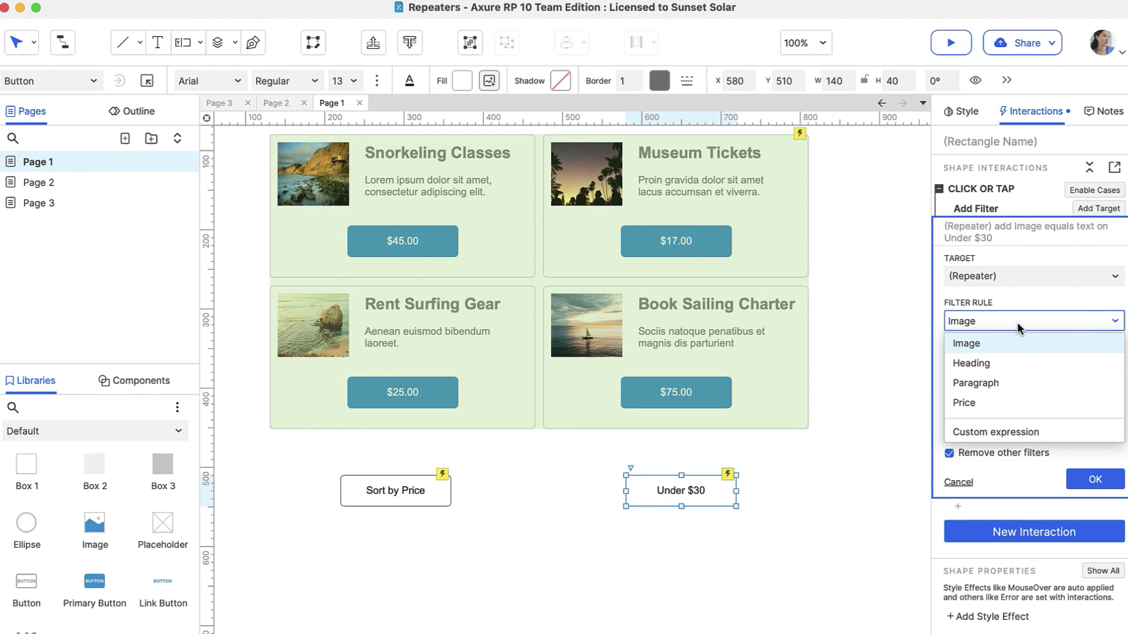
pyautogui.click(999, 403)
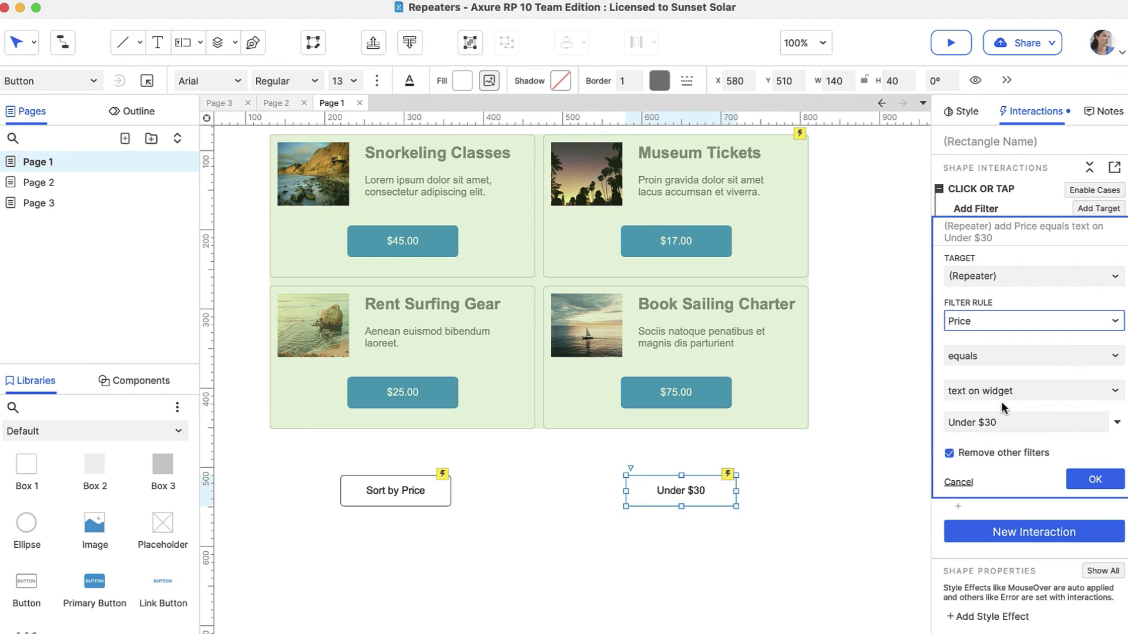
pyautogui.click(1035, 355)
pyautogui.click(1016, 453)
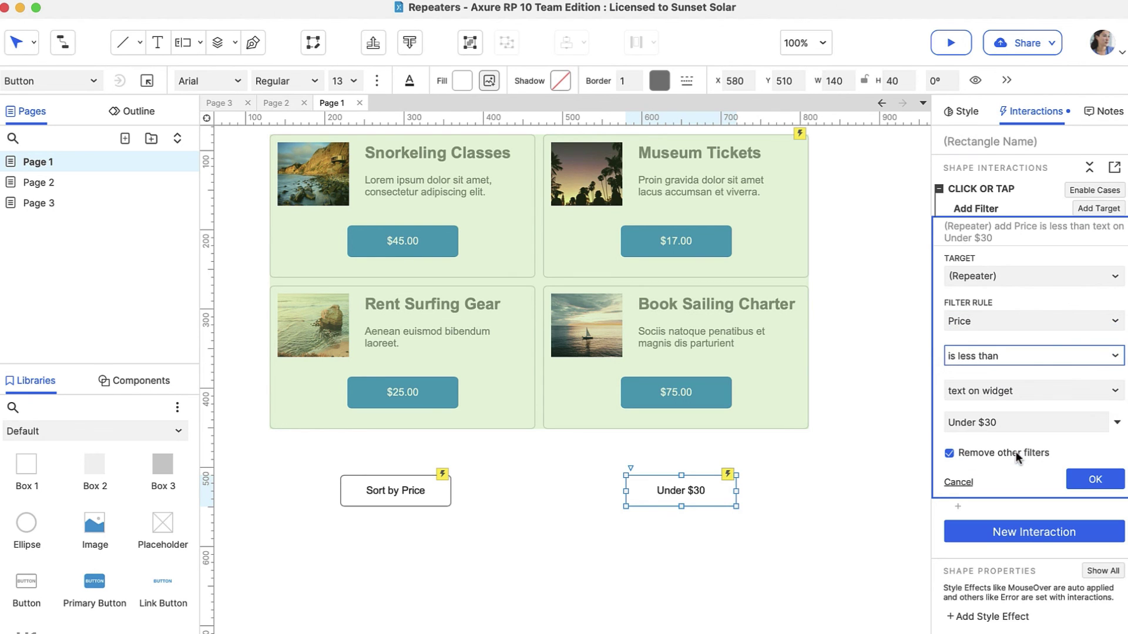
pyautogui.click(1027, 388)
pyautogui.click(1021, 414)
pyautogui.click(1019, 411)
pyautogui.write('30')
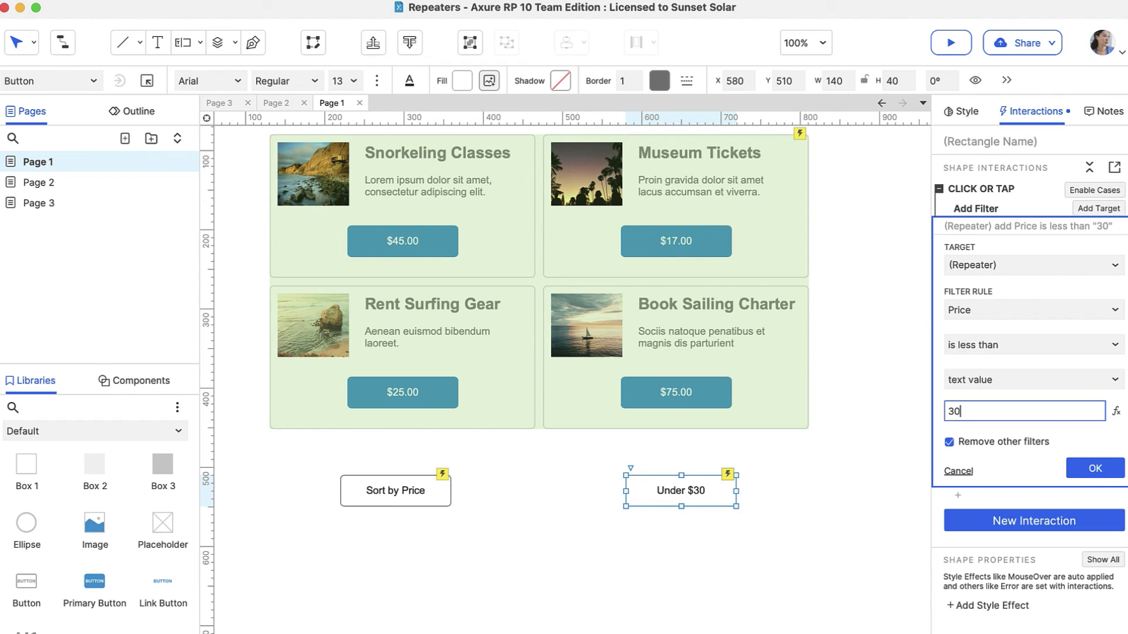
pyautogui.click(1087, 468)
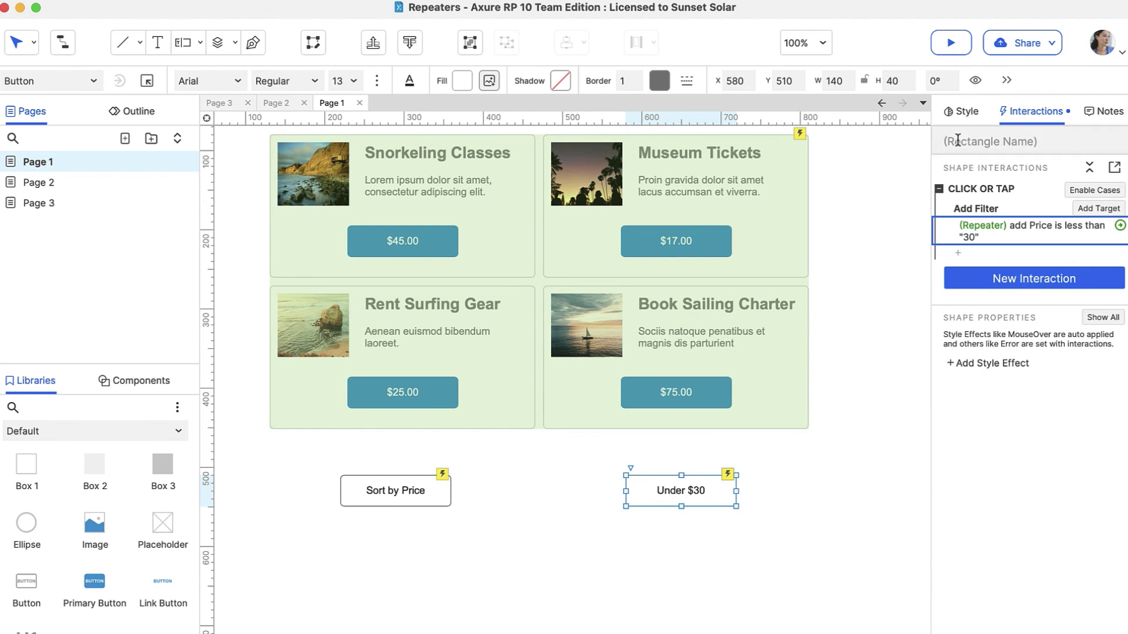
pyautogui.click(946, 43)
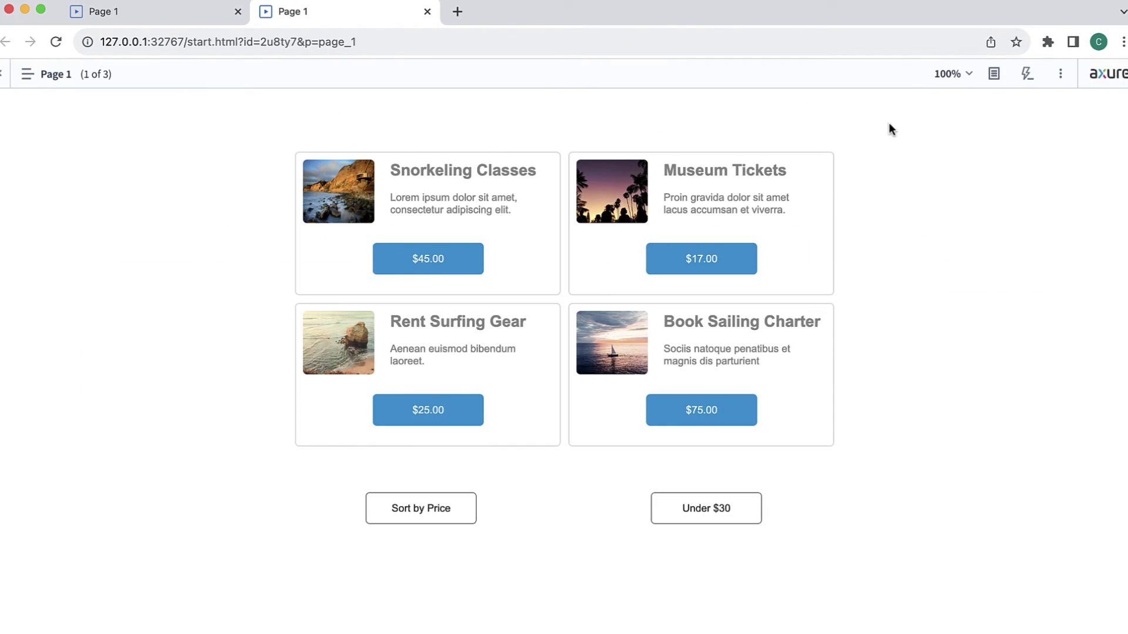
# - Apply the Under $30 filter in the preview, leaving Museum Tickets and Rent Surfing Gear
pyautogui.click(734, 515)
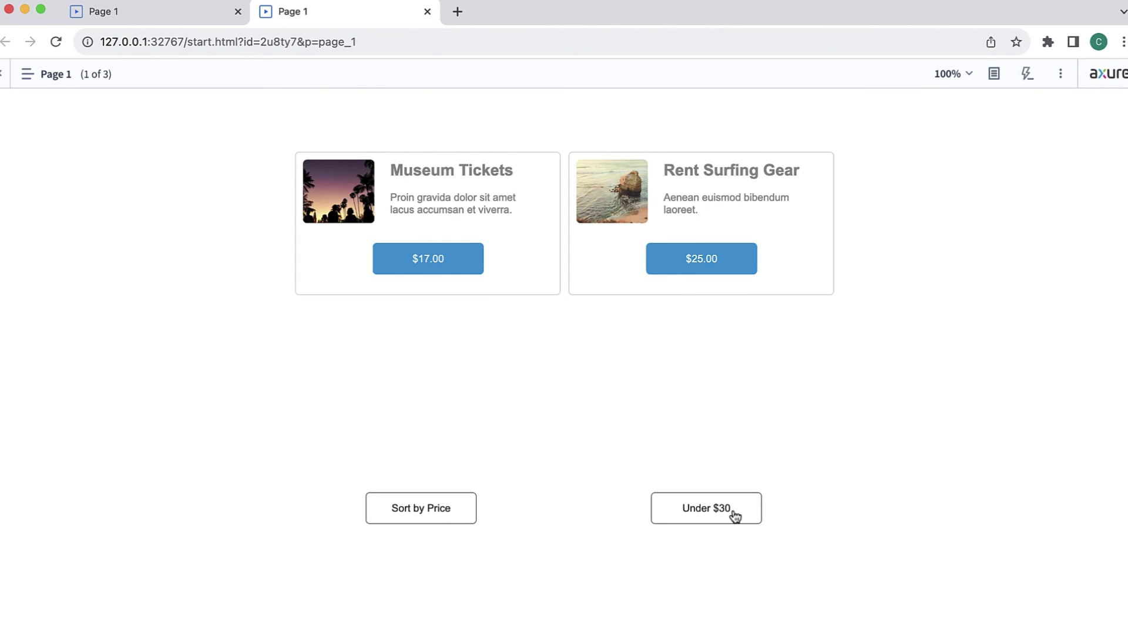